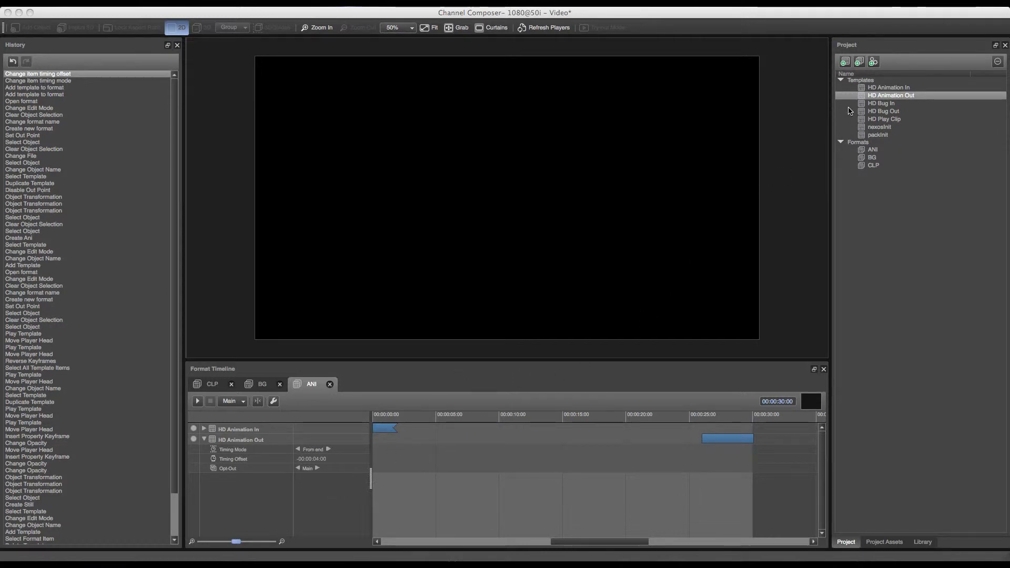
Add a new template in the Project panel and rename it 'Ticker In'.
left_click(845, 61)
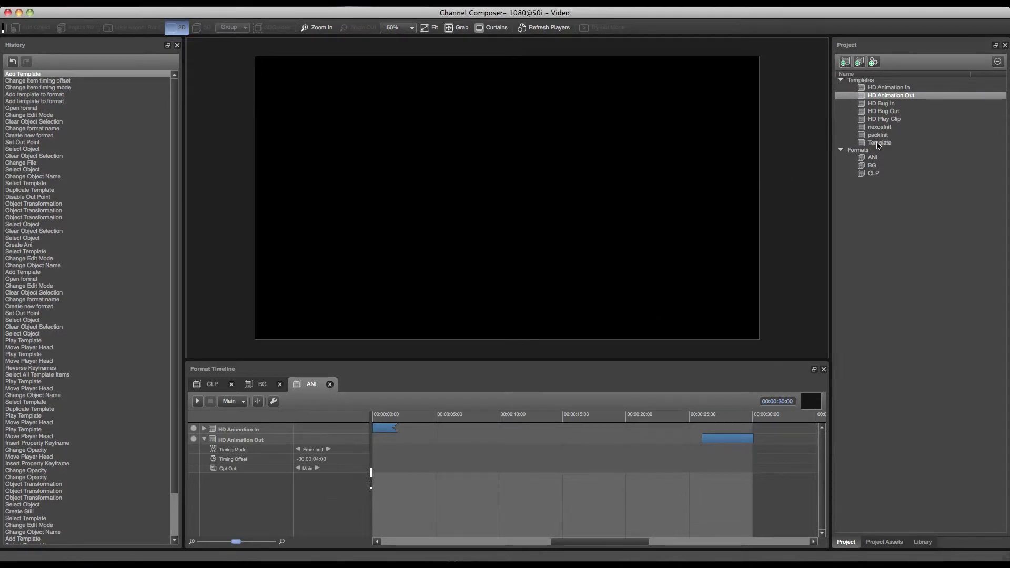
right_click(879, 144)
left_click(900, 146)
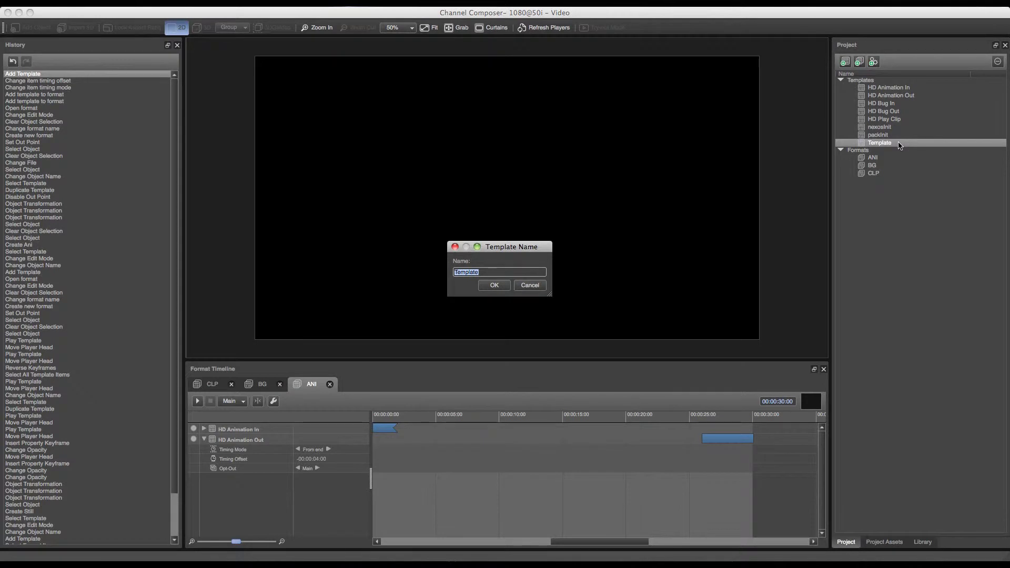
type("Ticker I")
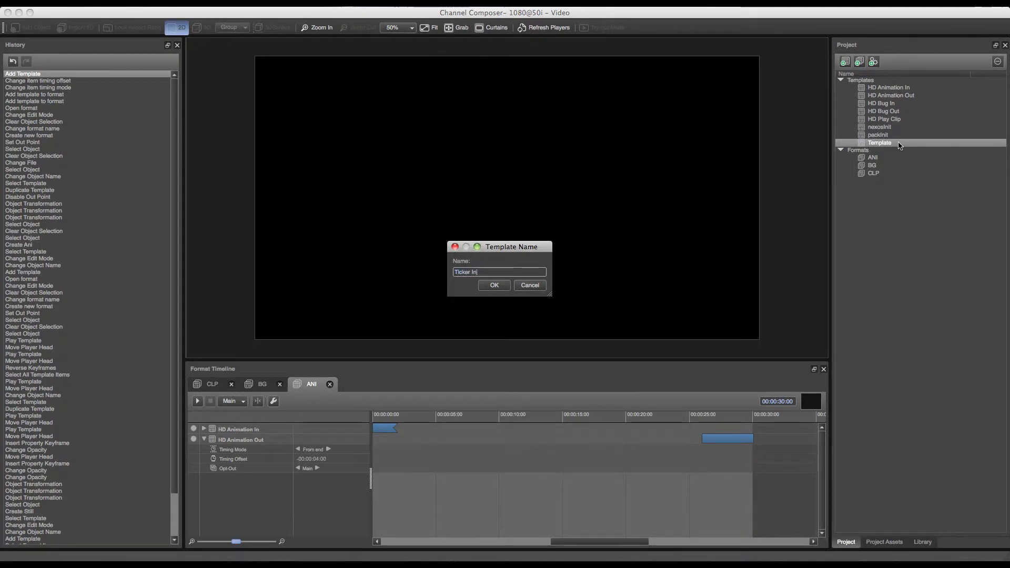
type("n")
key("Return")
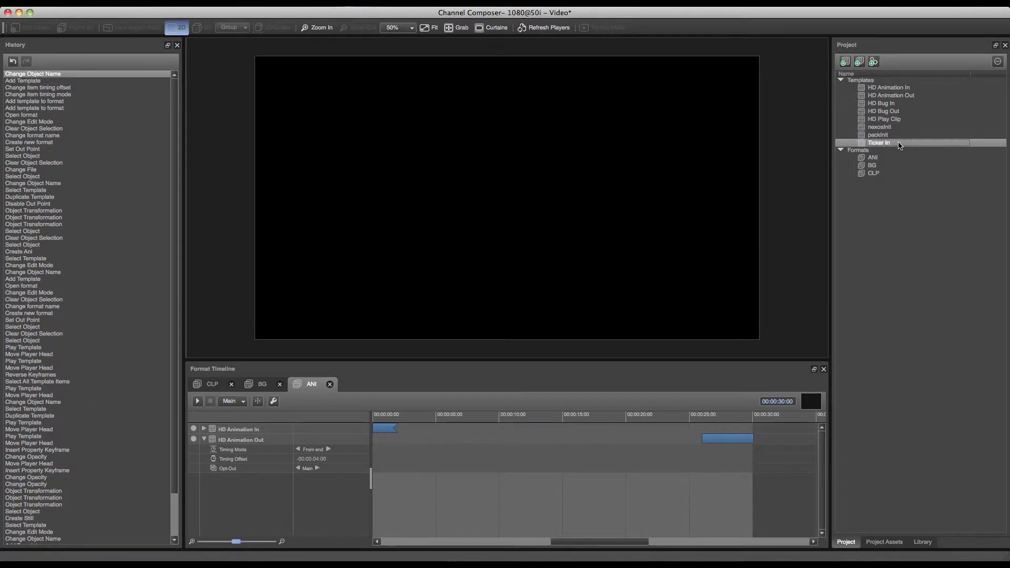
Open the Ticker In template and add a Ticker object to its stage.
double_click(899, 144)
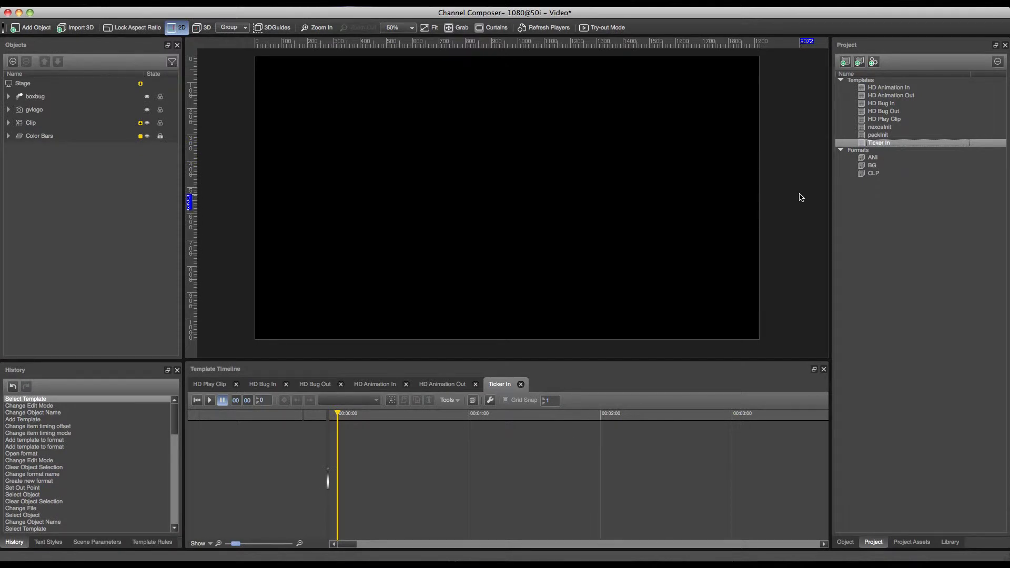
left_click(32, 29)
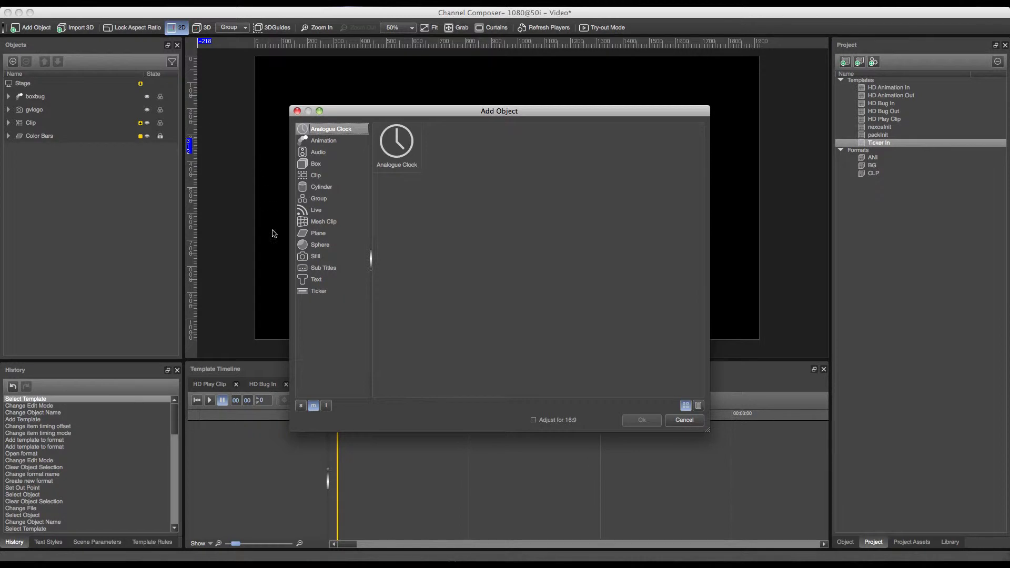
left_click(320, 291)
left_click(393, 153)
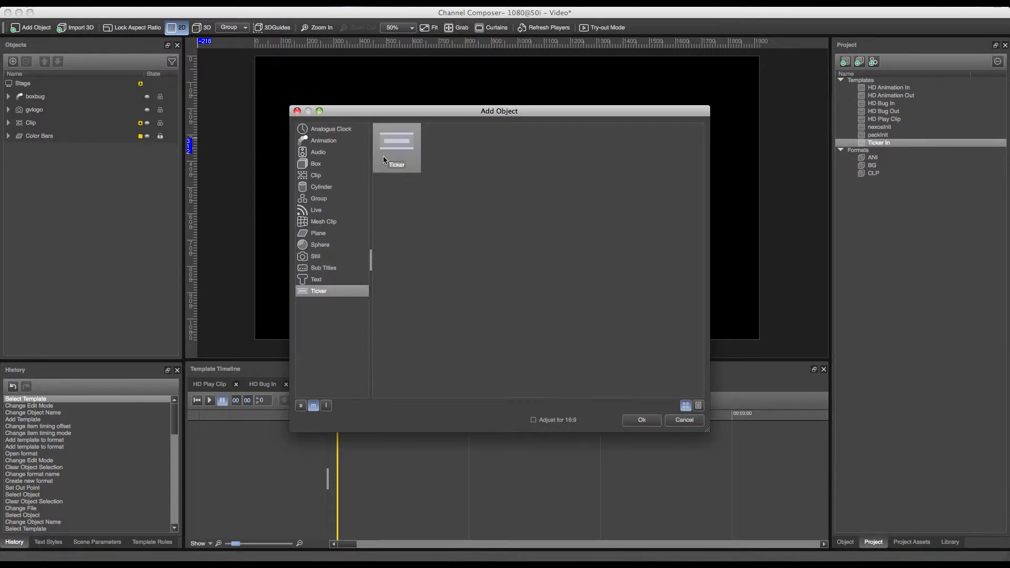
left_click(635, 419)
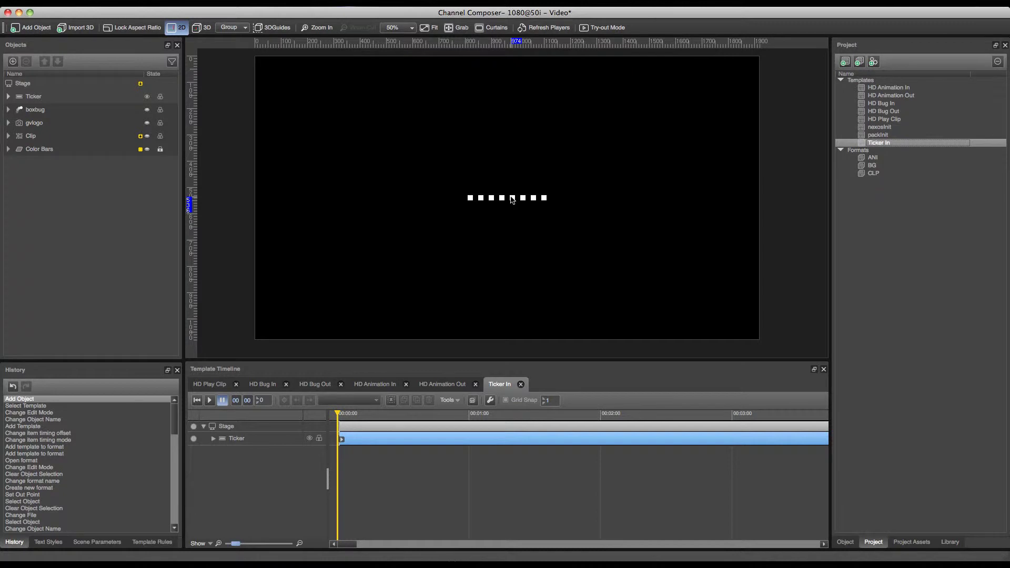
Stretch the ticker to about 1920 wide and 60 tall, copying size from the Transform Gizmo.
left_click(511, 199)
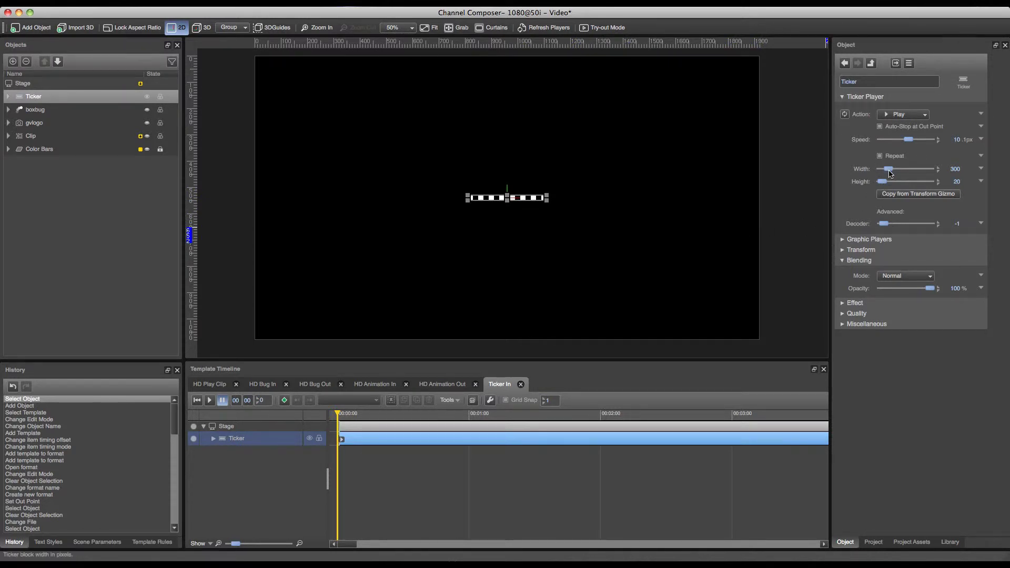
left_click_drag(889, 174, 944, 172)
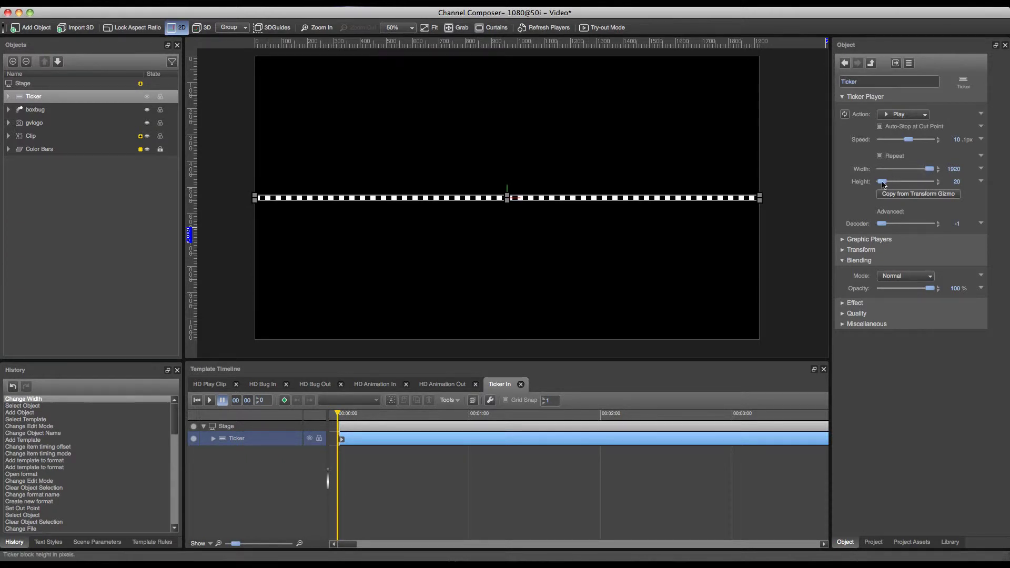
left_click_drag(884, 183, 884, 184)
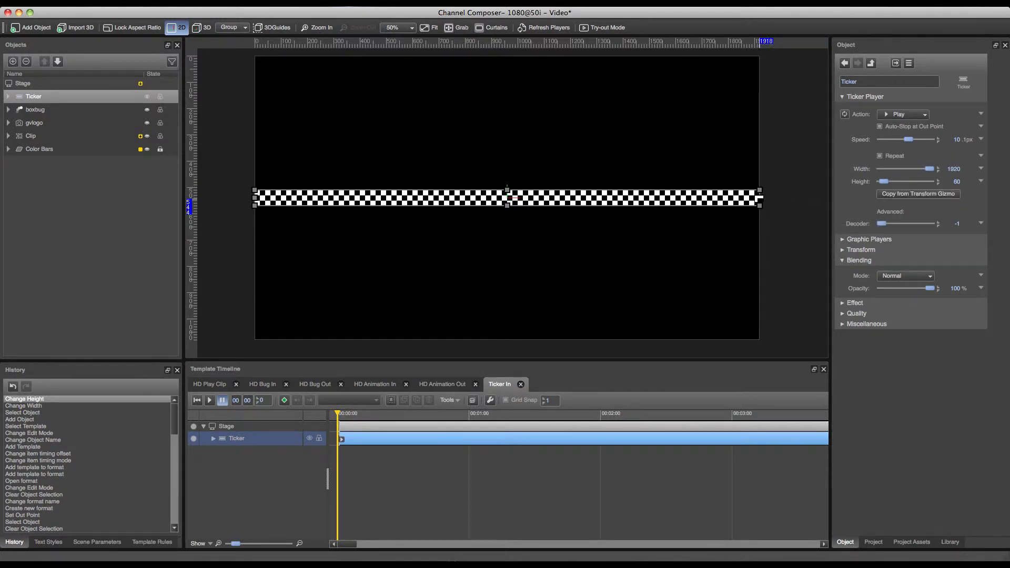
left_click_drag(760, 198, 500, 217)
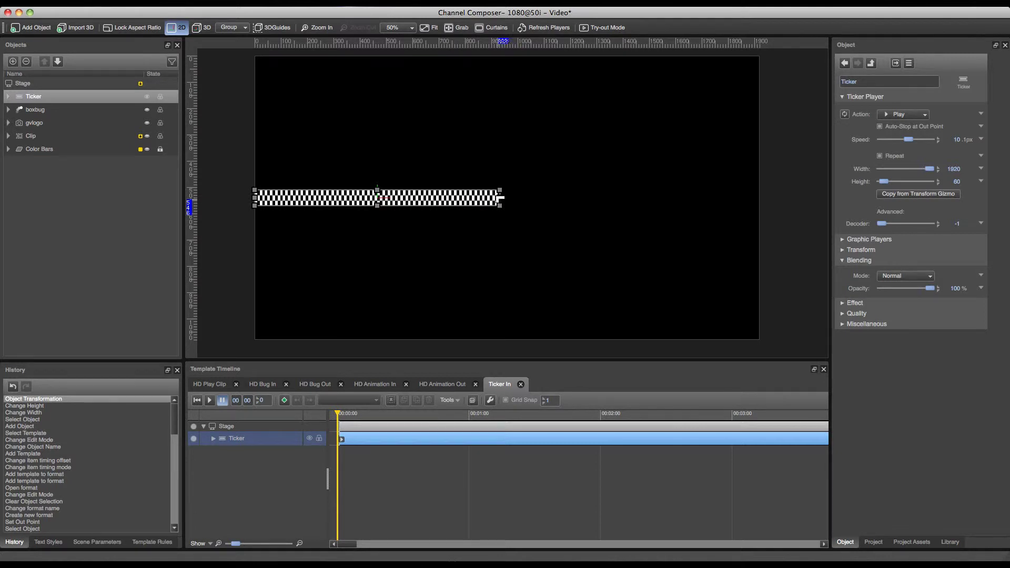
left_click_drag(501, 198, 753, 203)
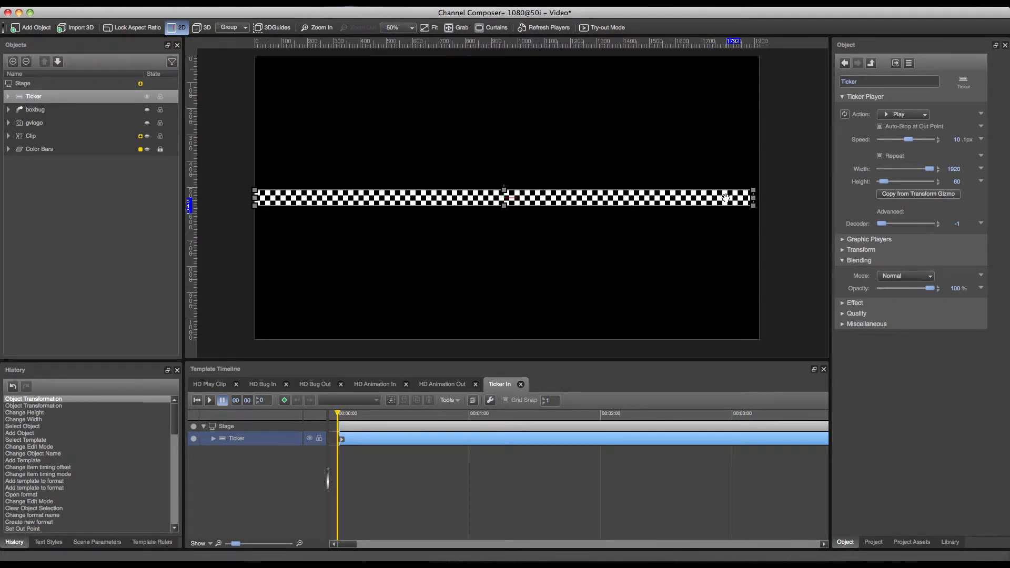
left_click(904, 195)
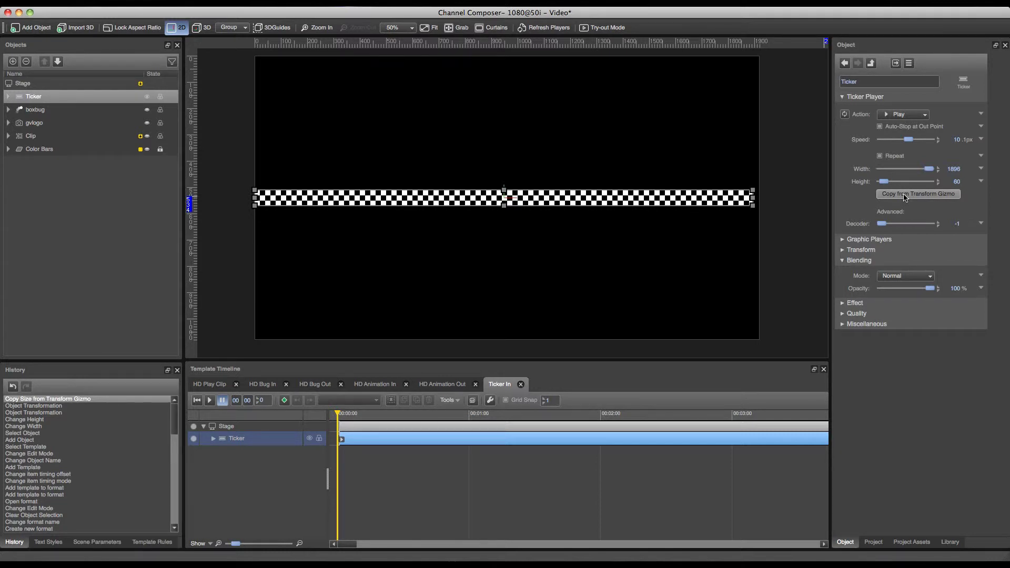
Extend the ticker to the right edge and nudge it to the bottom of the stage.
left_click_drag(753, 198, 759, 198)
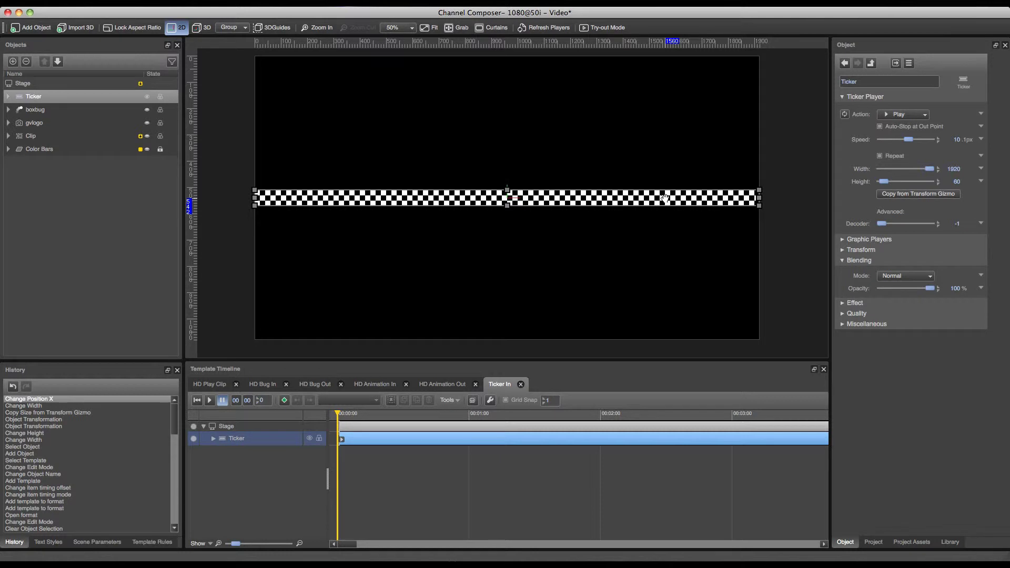
key("Down")
key("Down")
key("Down")
key("Down")
key("Down")
key("Down")
key("Down")
key("Down")
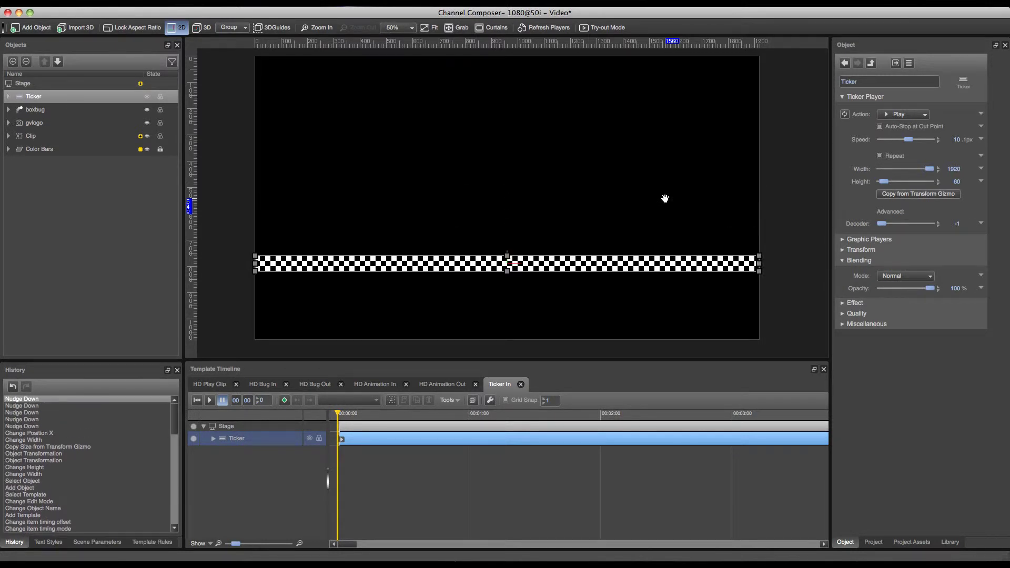
key("Down")
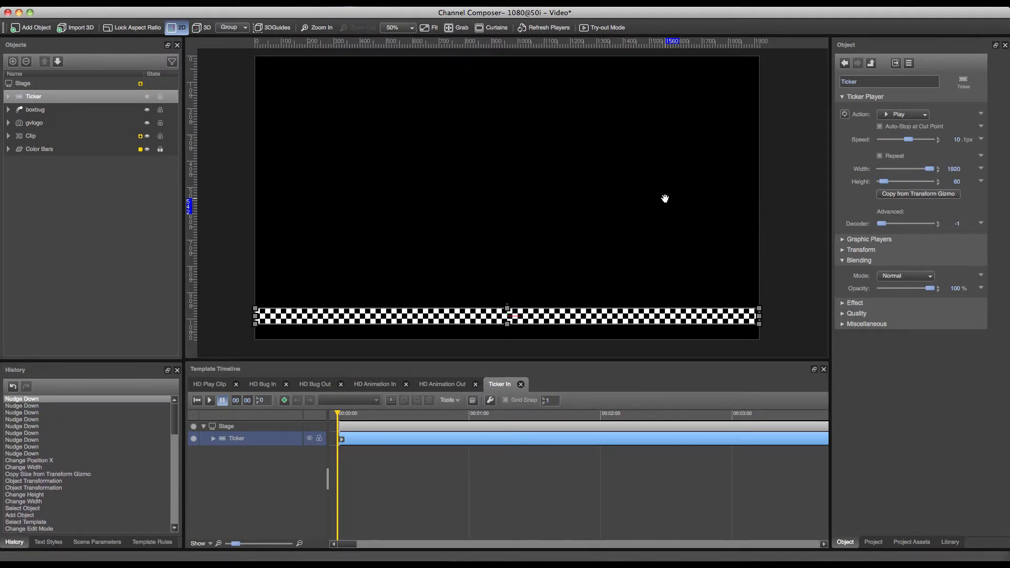
key("Up")
key("Down")
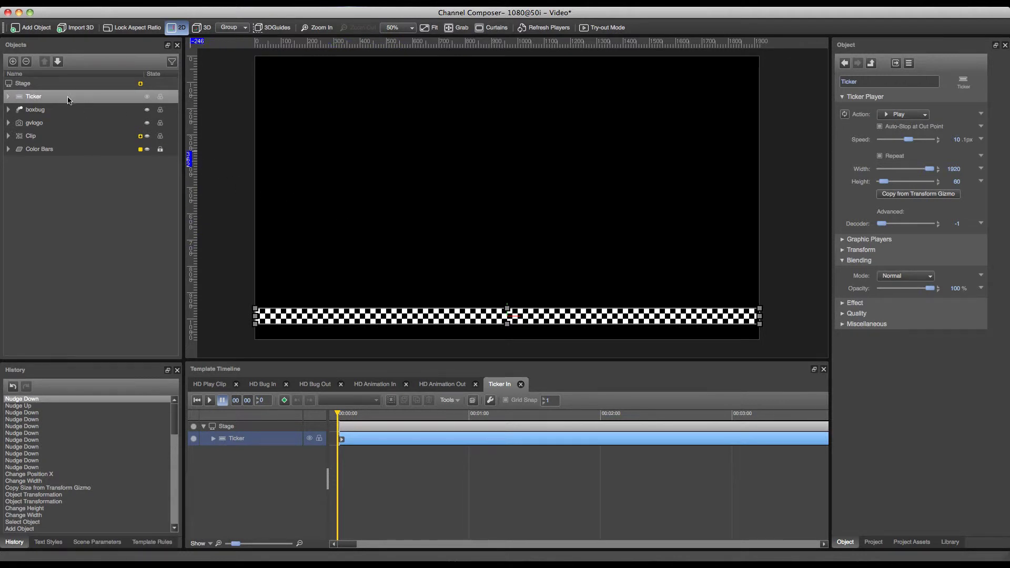
Add a Gradient Plane from the Plane category of Add Object.
left_click(27, 34)
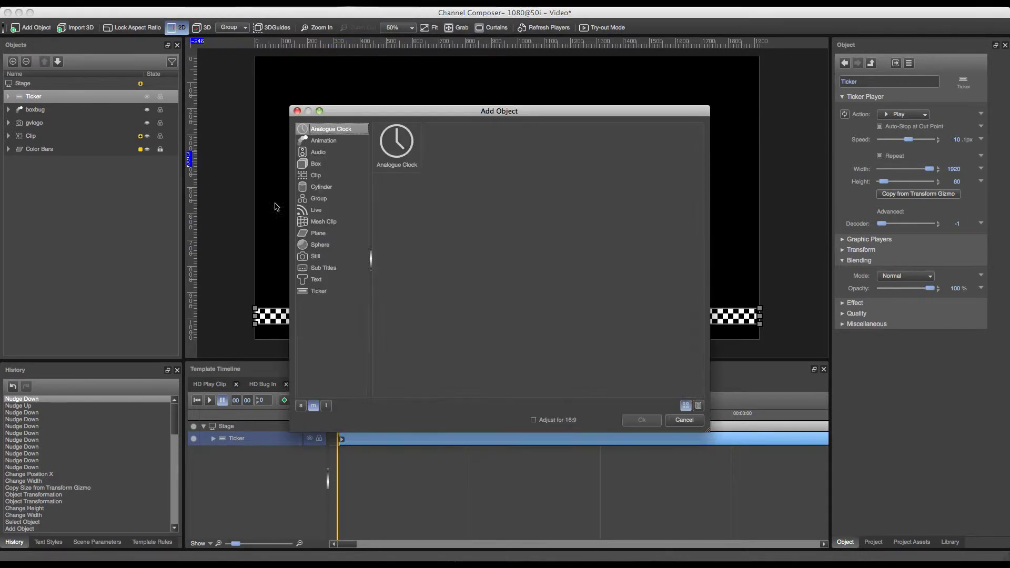
left_click(322, 233)
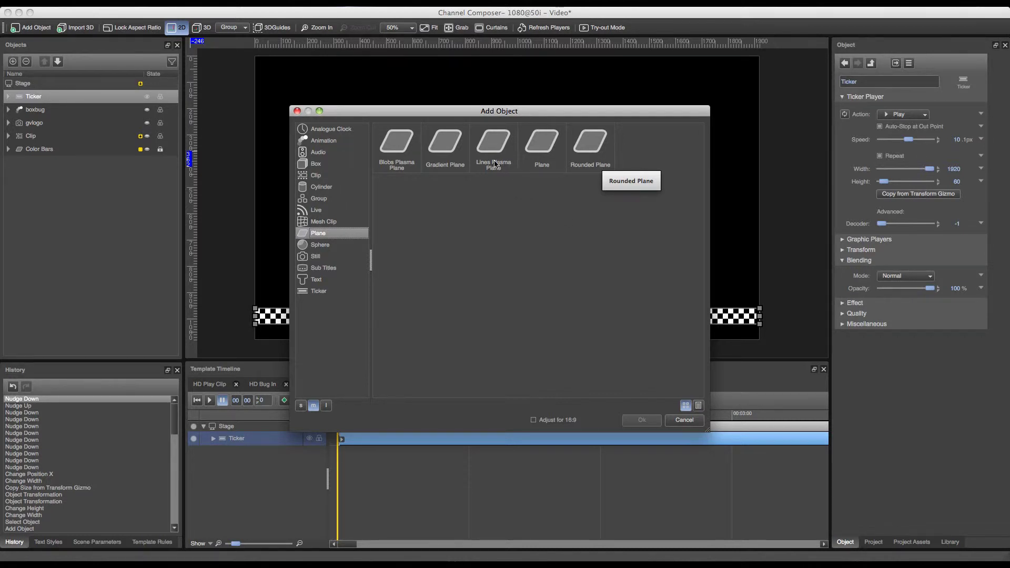
left_click(461, 162)
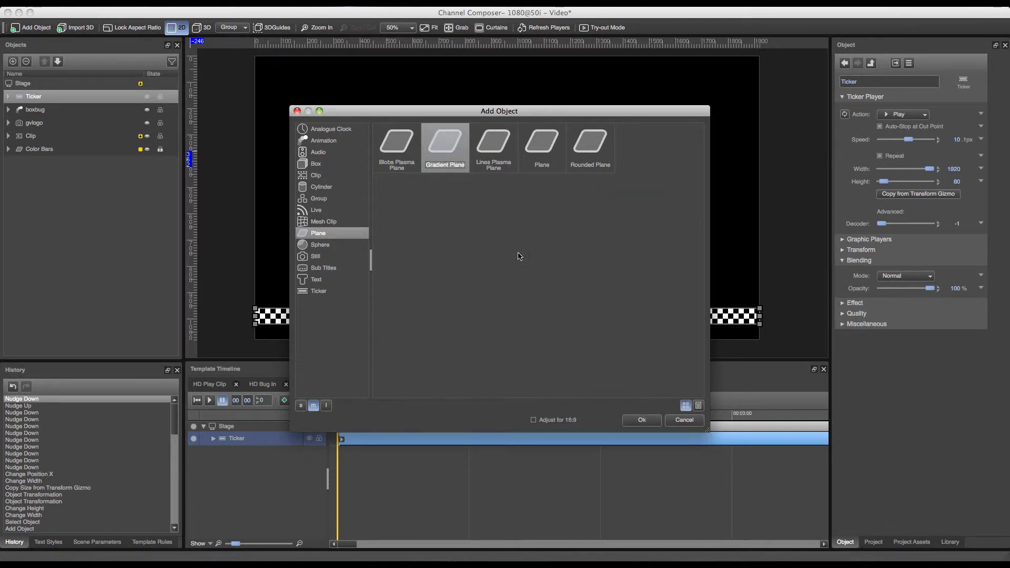
left_click(651, 423)
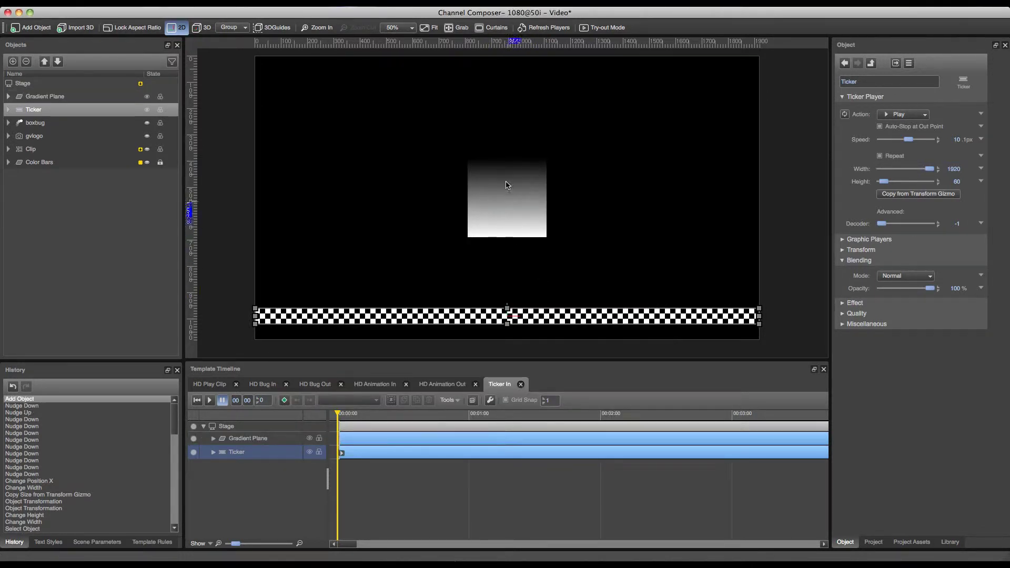
Size the Gradient Plane to 1930 wide by 80 high and expand its material settings.
left_click(518, 199)
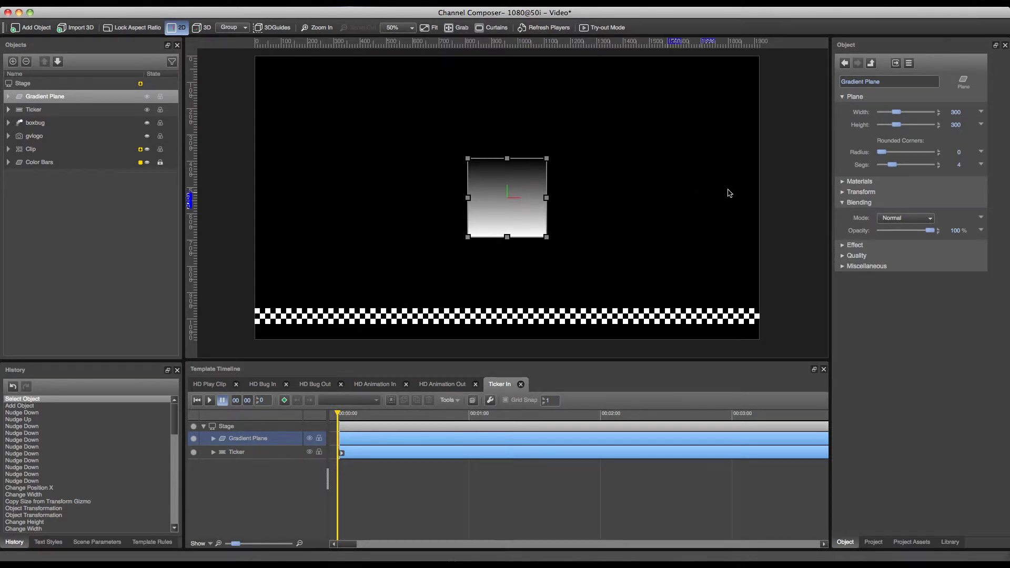
left_click(897, 113)
left_click_drag(896, 114, 983, 113)
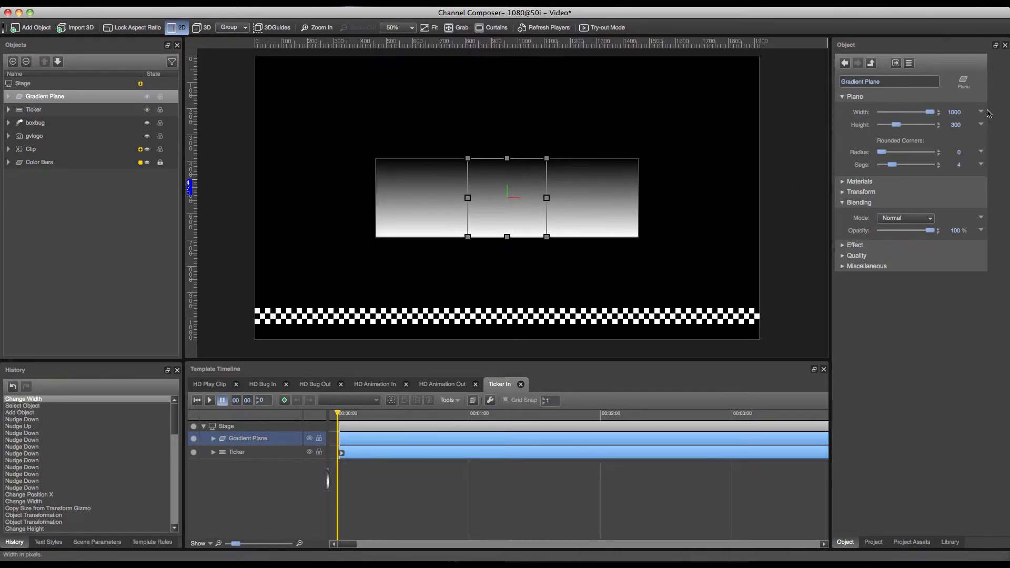
double_click(955, 112)
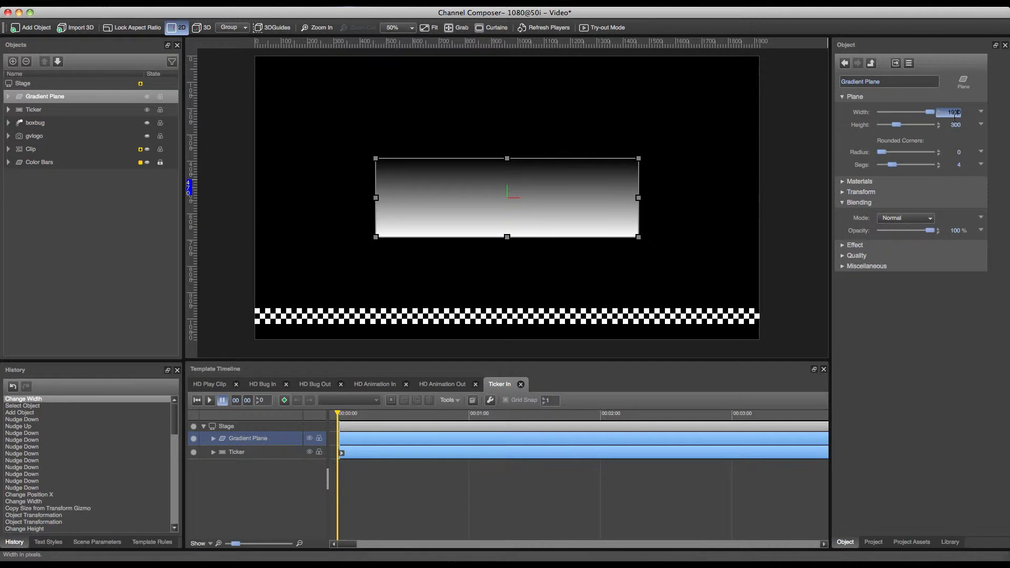
key("Return")
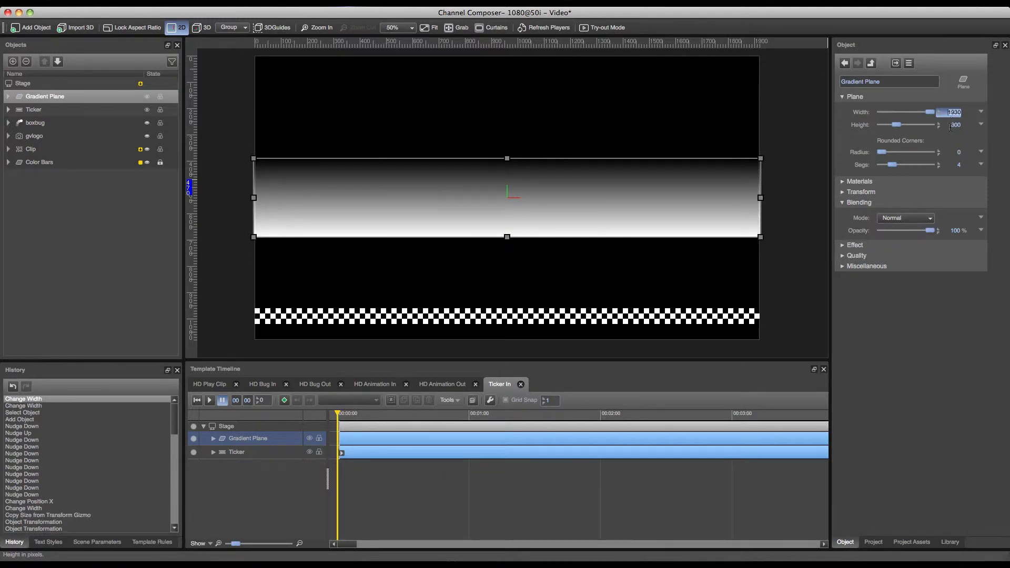
double_click(954, 126)
type("80")
key("Return")
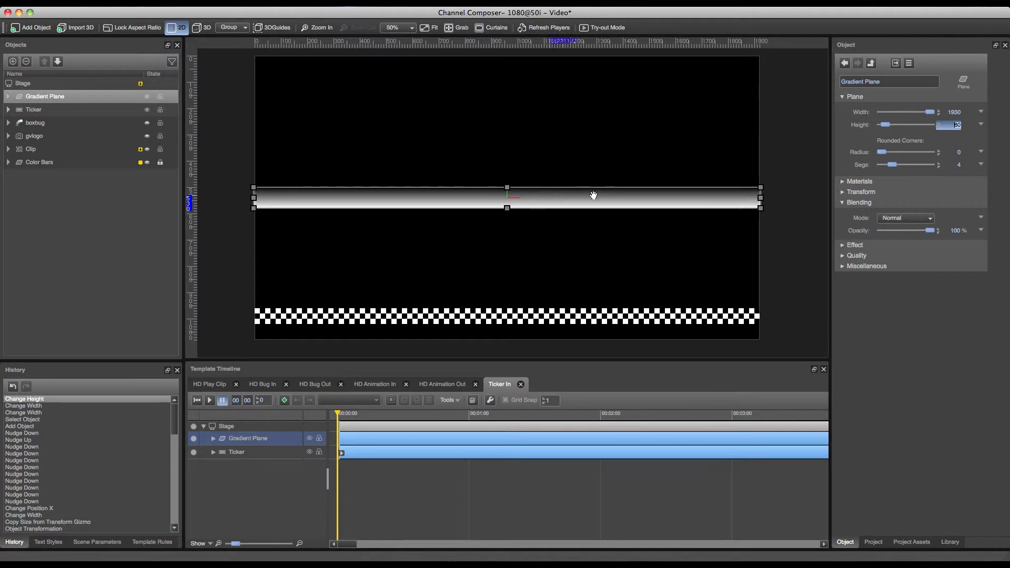
left_click(854, 181)
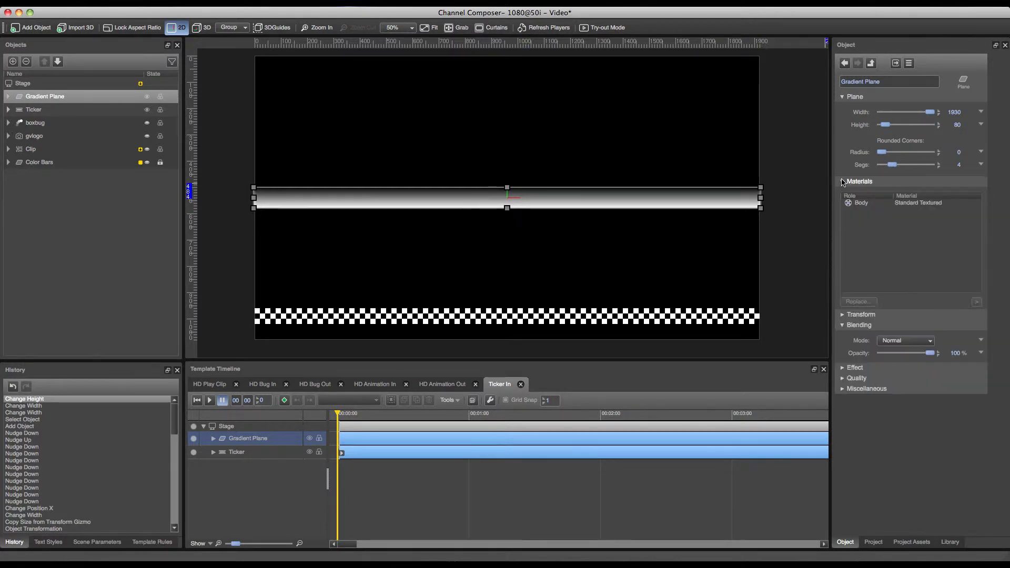
Open the body material's Gradient Plasma fill and restore its three added gradient stops.
double_click(913, 203)
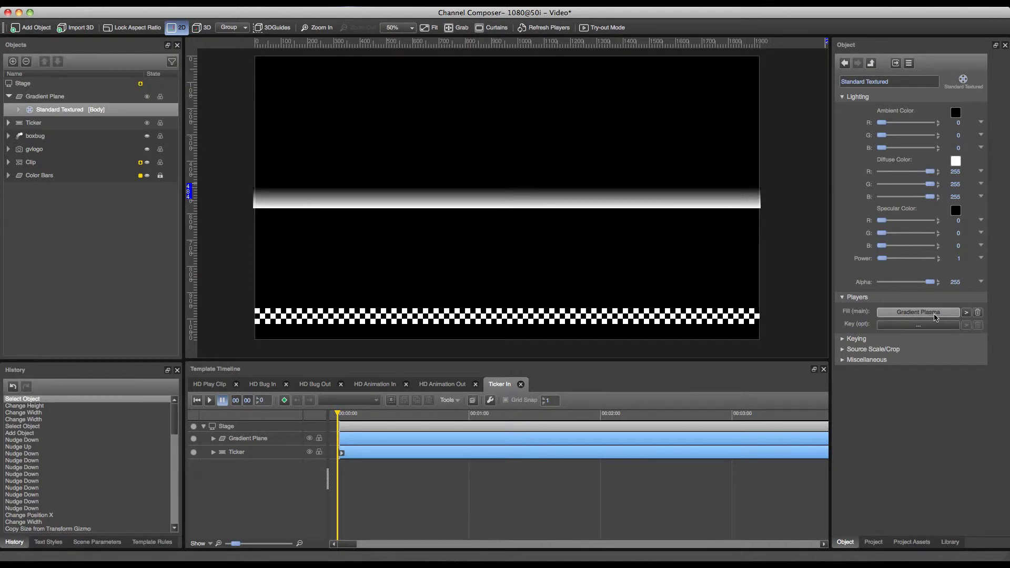
left_click(967, 315)
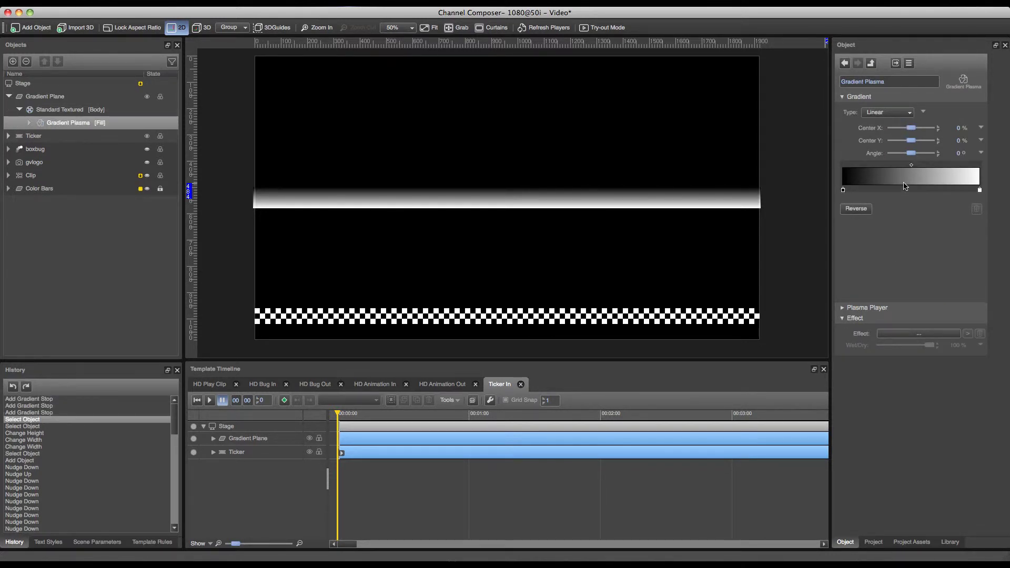
key("super+shift+z")
key("super+shift+z")
key("super+shift+z")
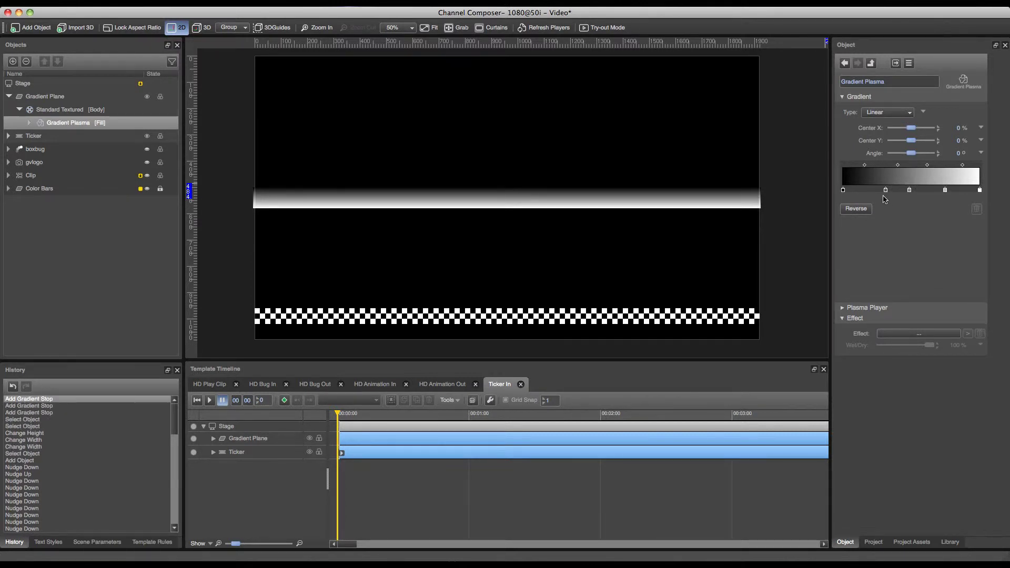
Make the first and last gradient stops pure blue, then nudge the bar down.
left_click(843, 191)
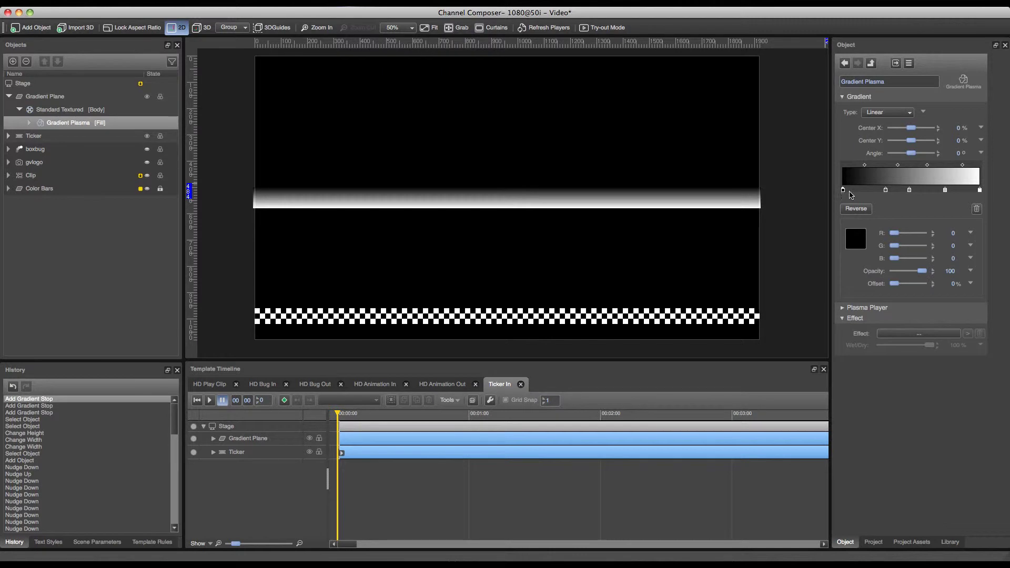
left_click(855, 242)
left_click(382, 237)
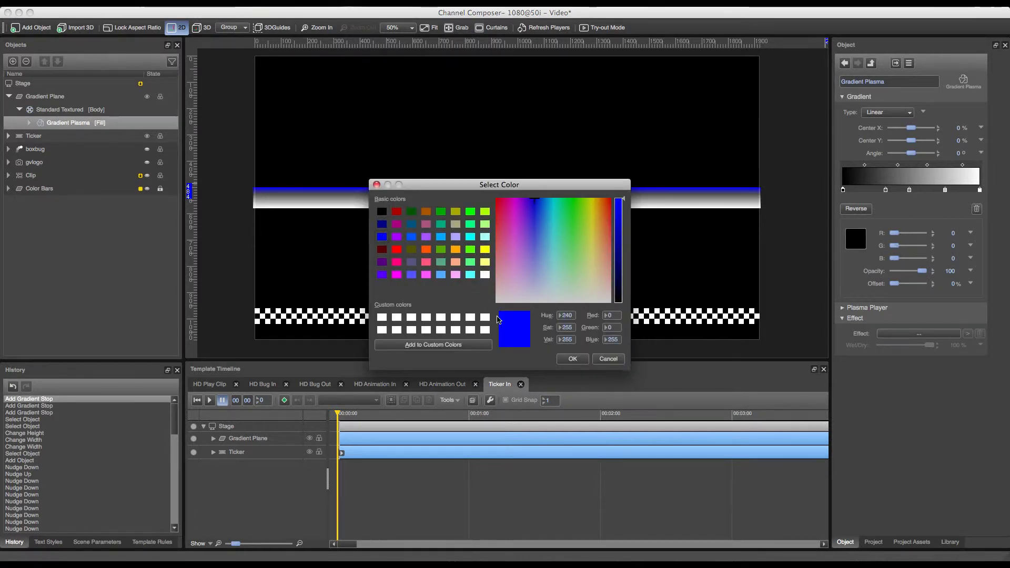
left_click(572, 359)
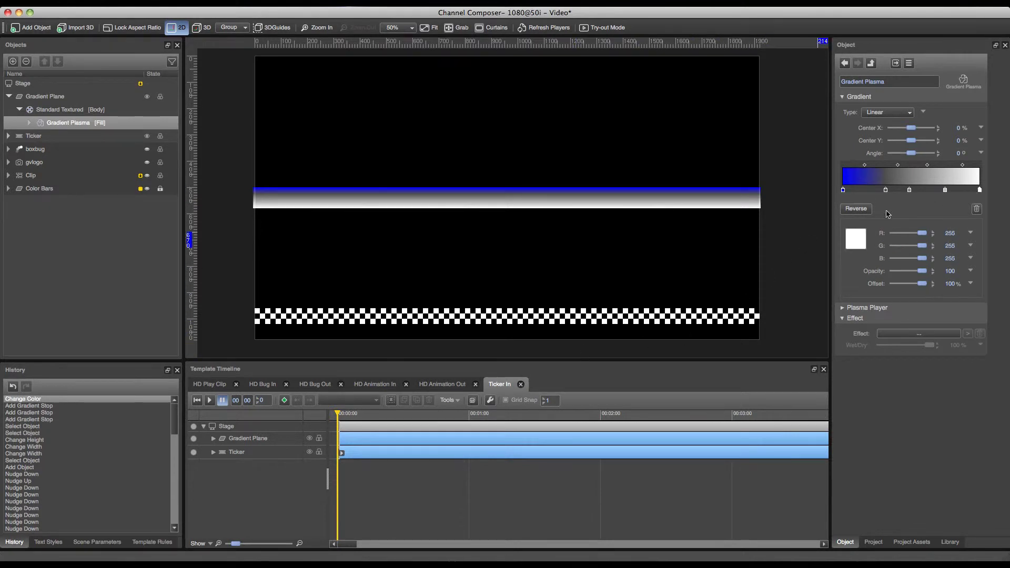
left_click(856, 239)
left_click(382, 237)
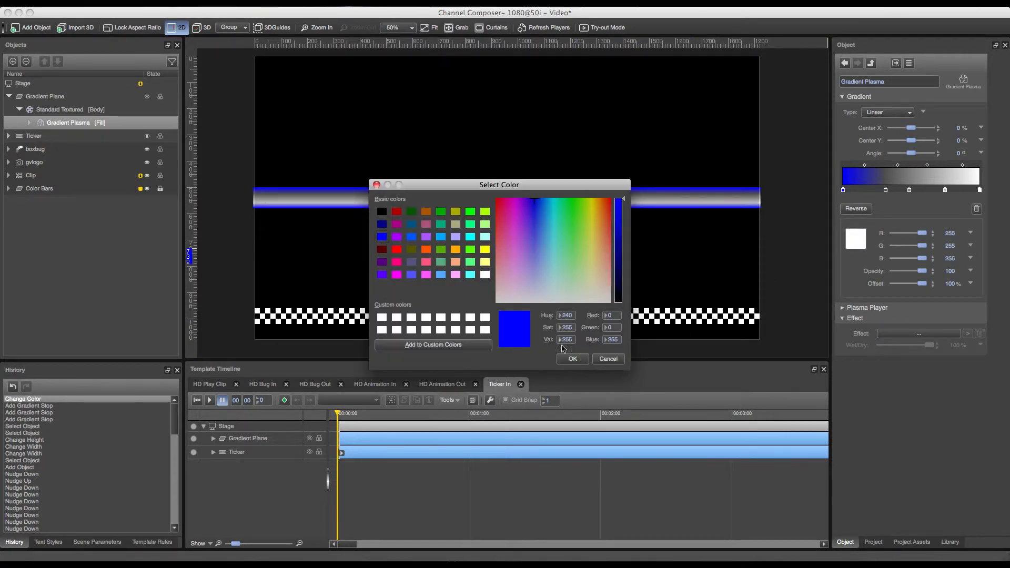
left_click(572, 359)
left_click(515, 197)
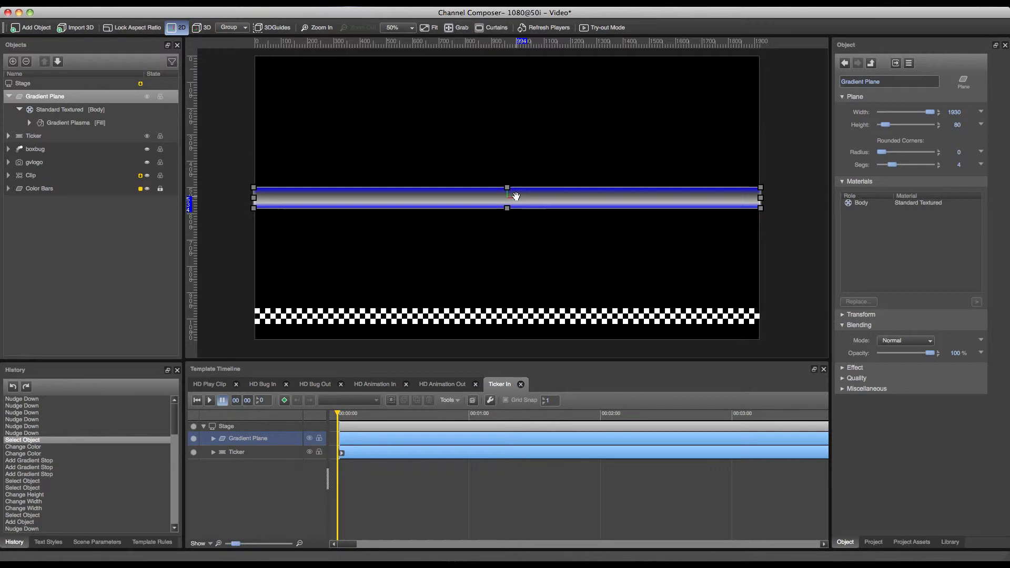
key("Down")
key("Down")
key("Down")
key("Down")
key("Down")
key("Down")
key("Down")
key("Down")
key("Down")
key("Down")
key("Down")
key("Down")
key("Down")
key("Down")
key("Down")
key("Down")
key("Down")
key("Down")
key("Down")
key("Down")
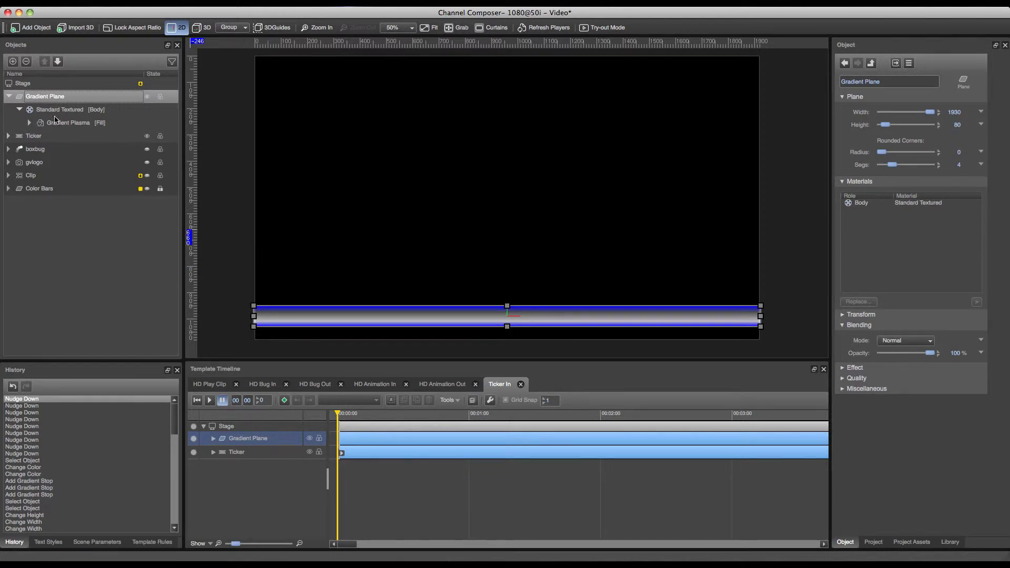
Move the Gradient Plane below the Ticker in the Objects list, then select the Ticker.
left_click(8, 96)
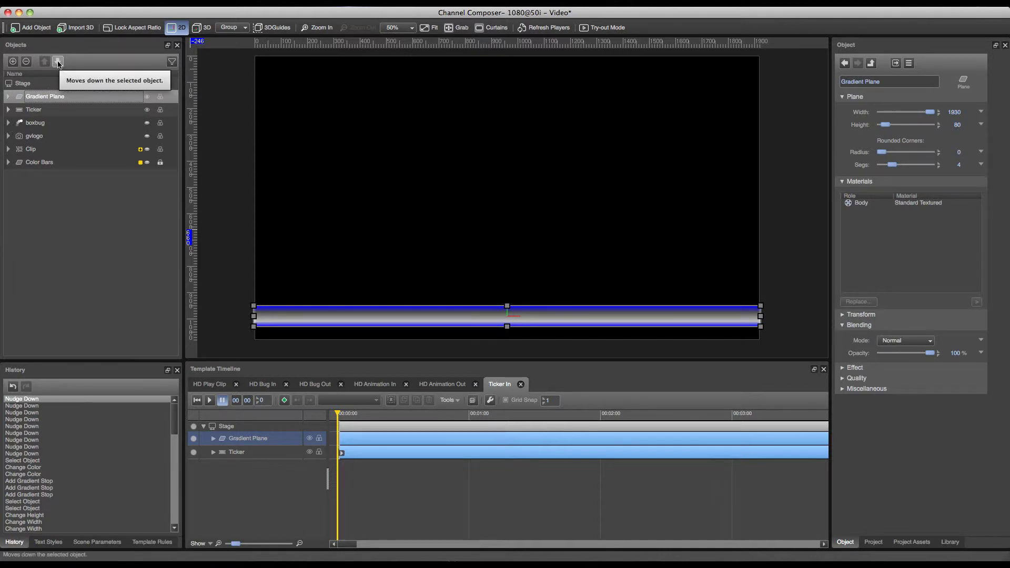
left_click(58, 63)
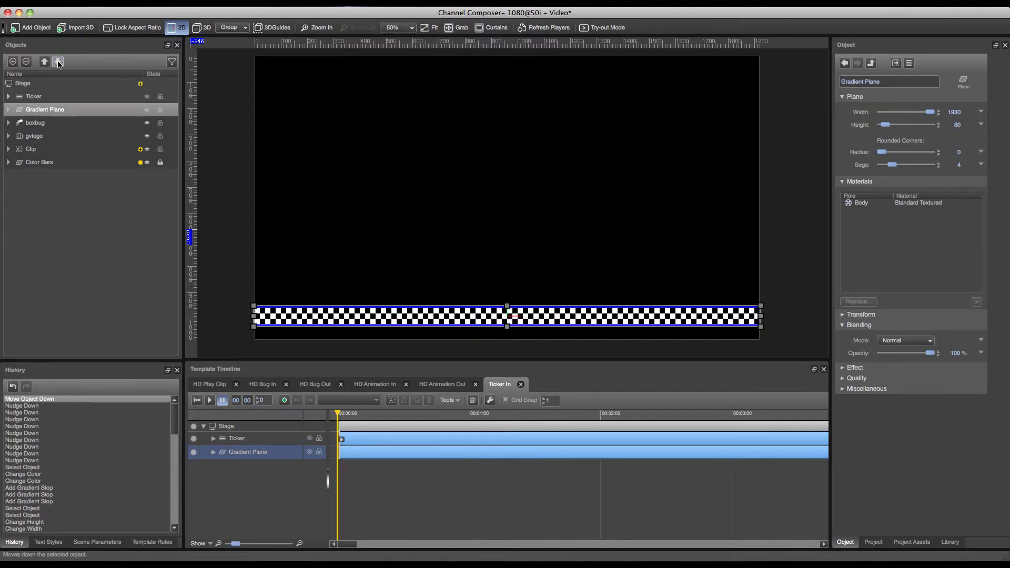
left_click(41, 98)
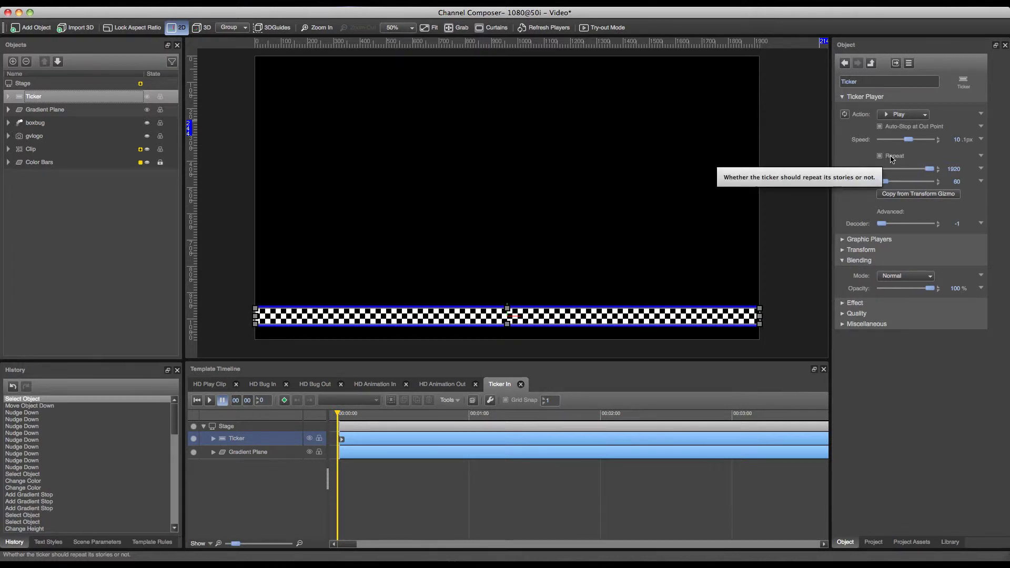
Change the Ticker Player Speed to 30.
double_click(956, 140)
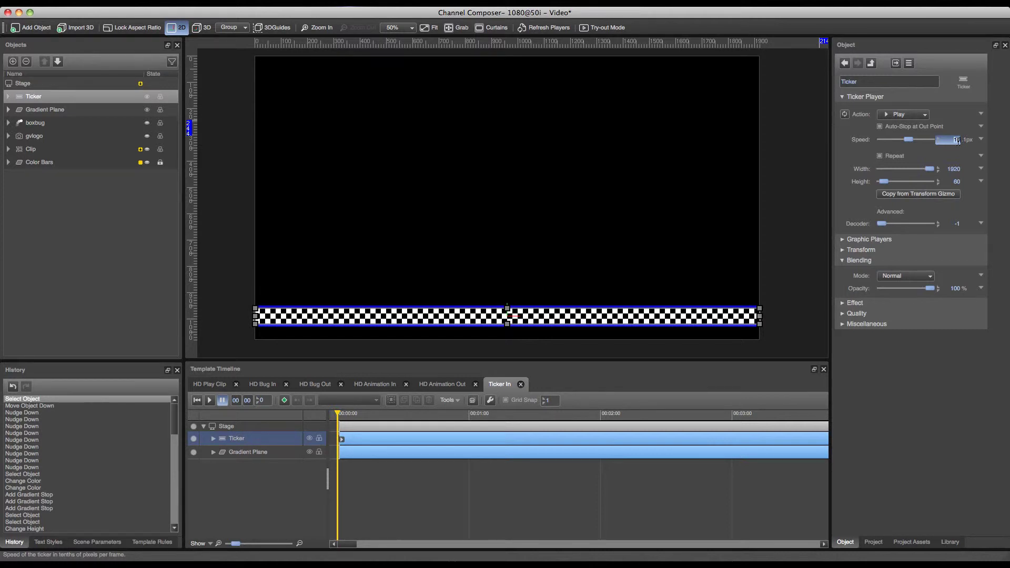
key("BackSpace")
key("Return")
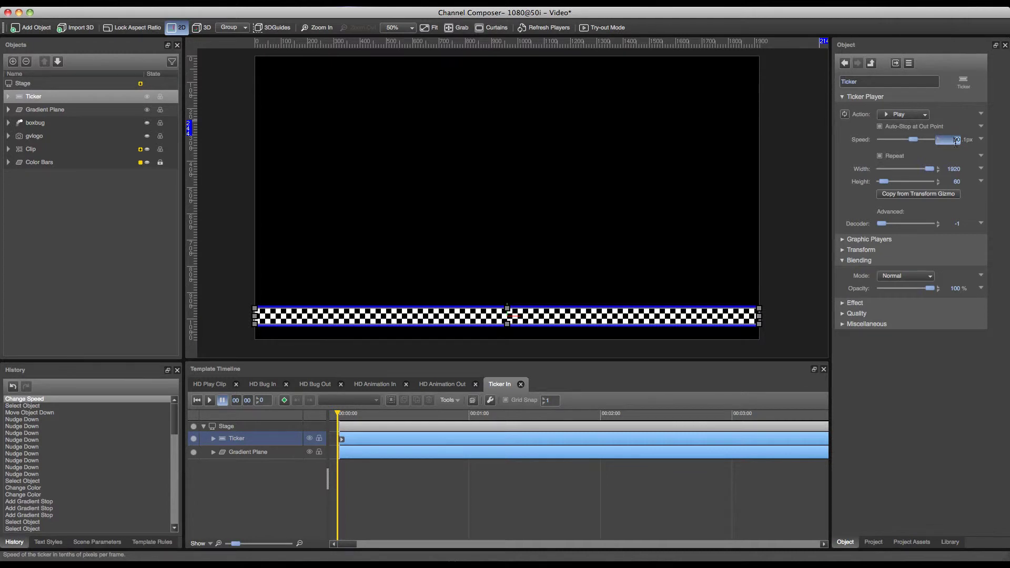
Place an Add Ticker Story command at 0 on the Ticker In timeline and select it.
left_click(950, 541)
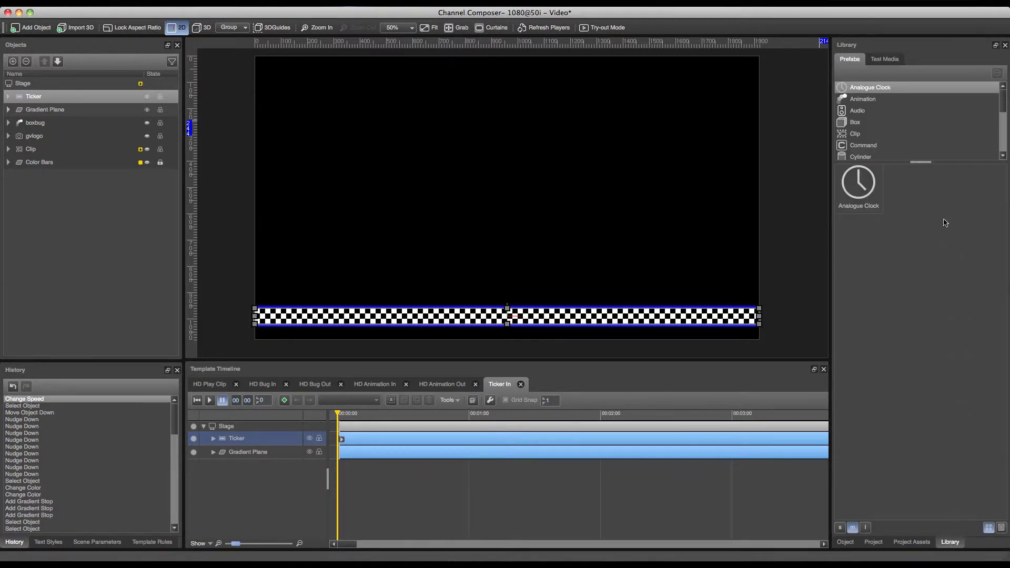
left_click(855, 147)
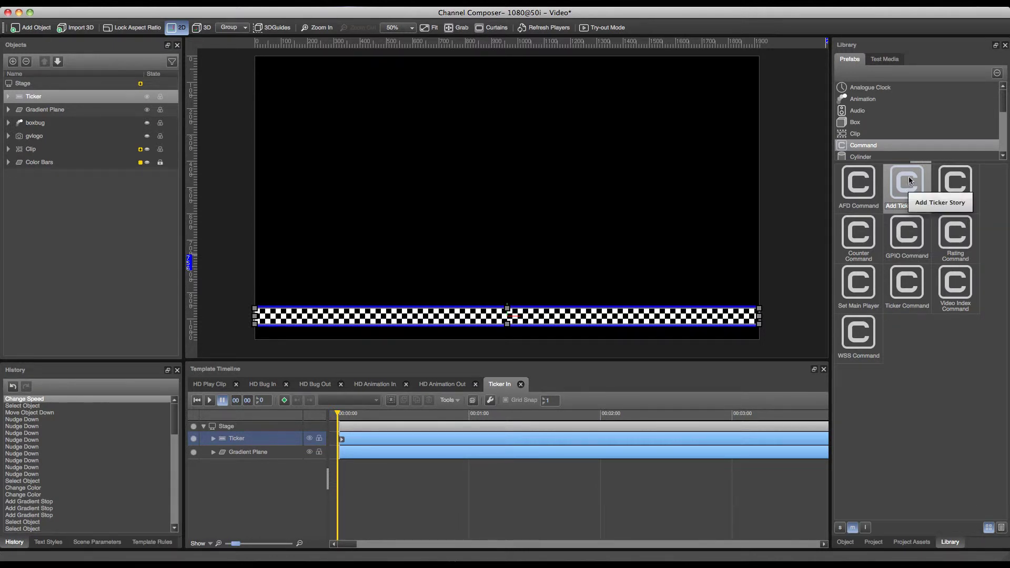
left_click_drag(918, 180, 373, 424)
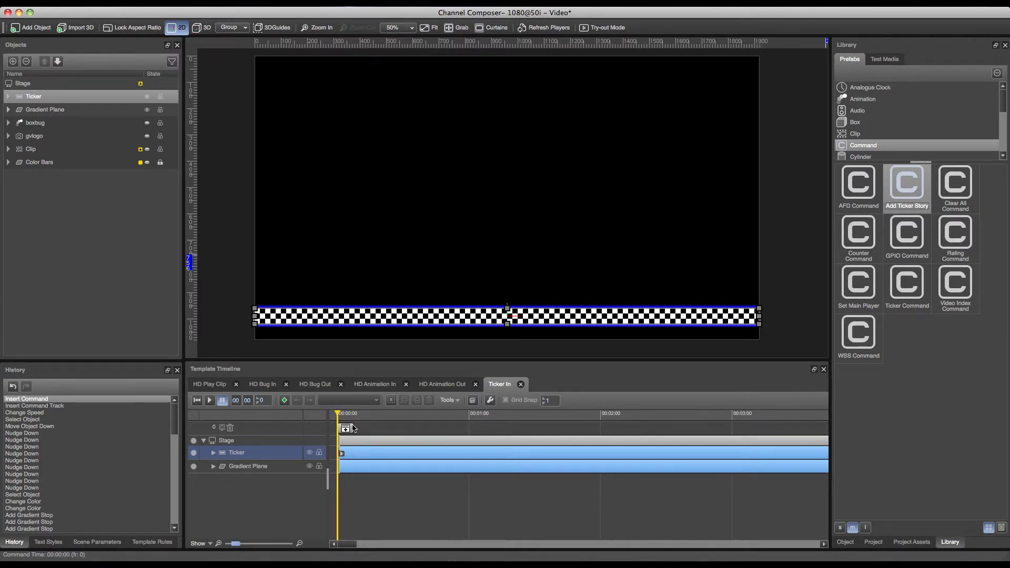
left_click(345, 427)
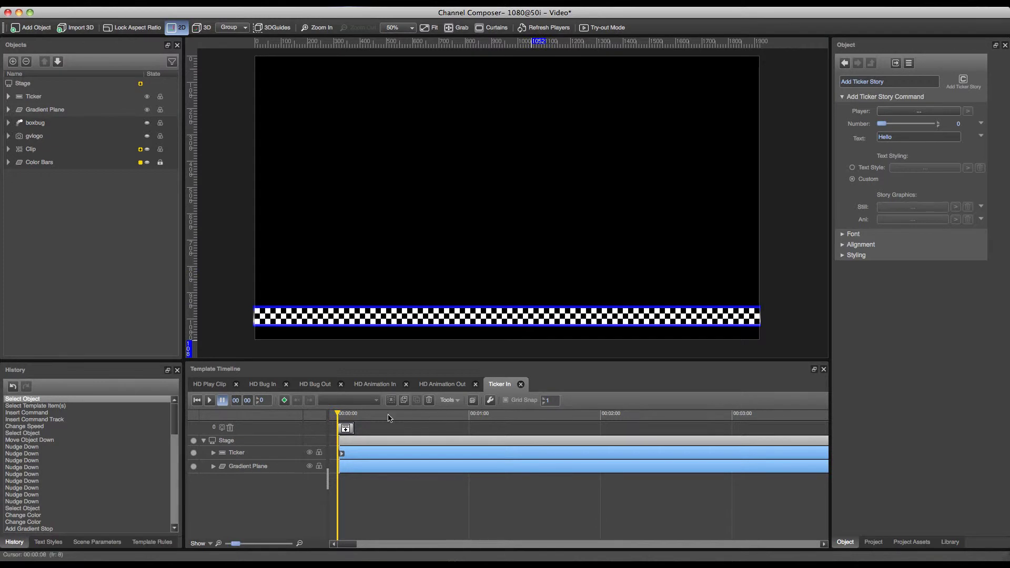
Set the command's Player to Stage > Ticker > Material > Ticker Player.
left_click(915, 110)
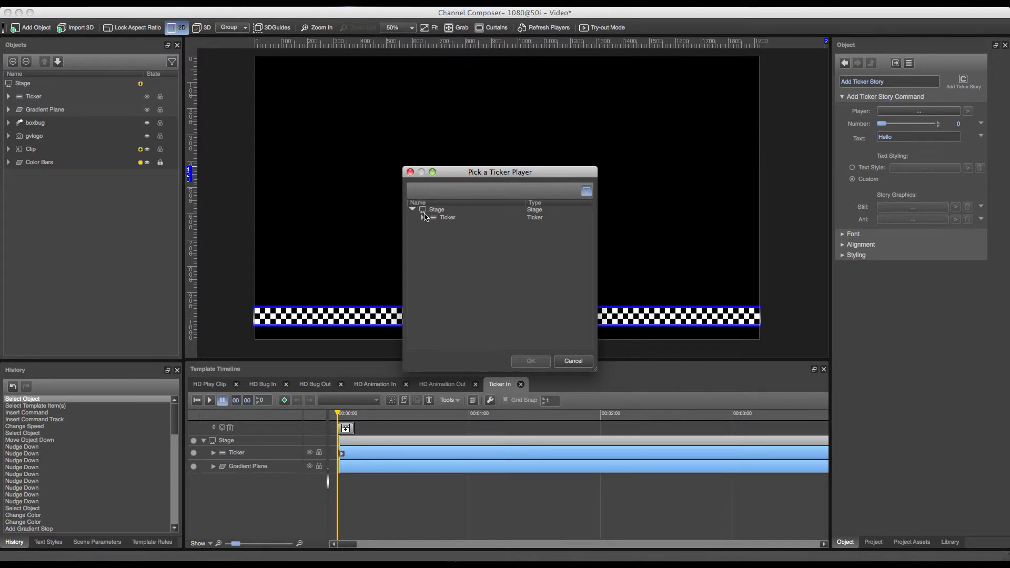
left_click(424, 217)
left_click(434, 225)
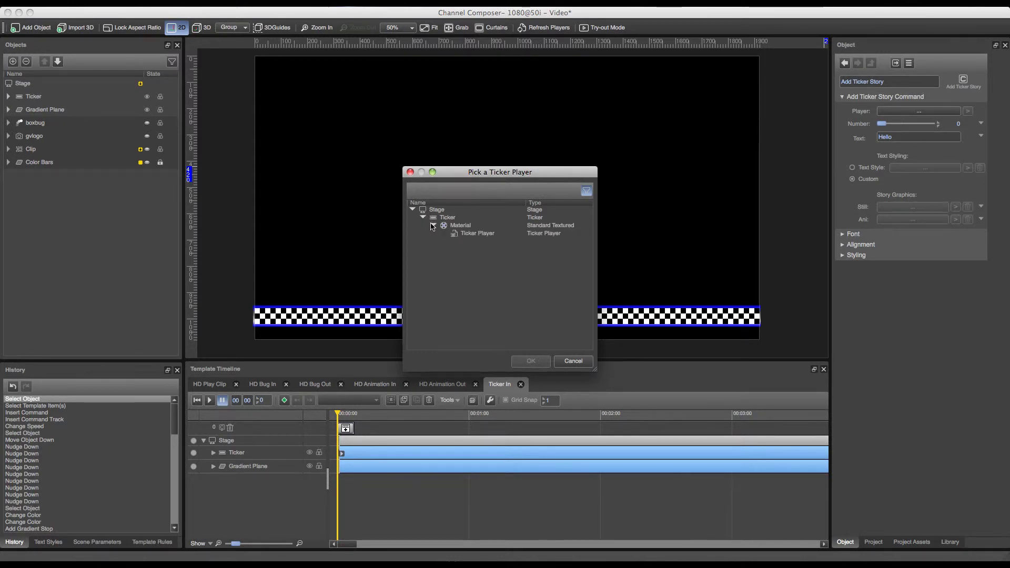
left_click(475, 235)
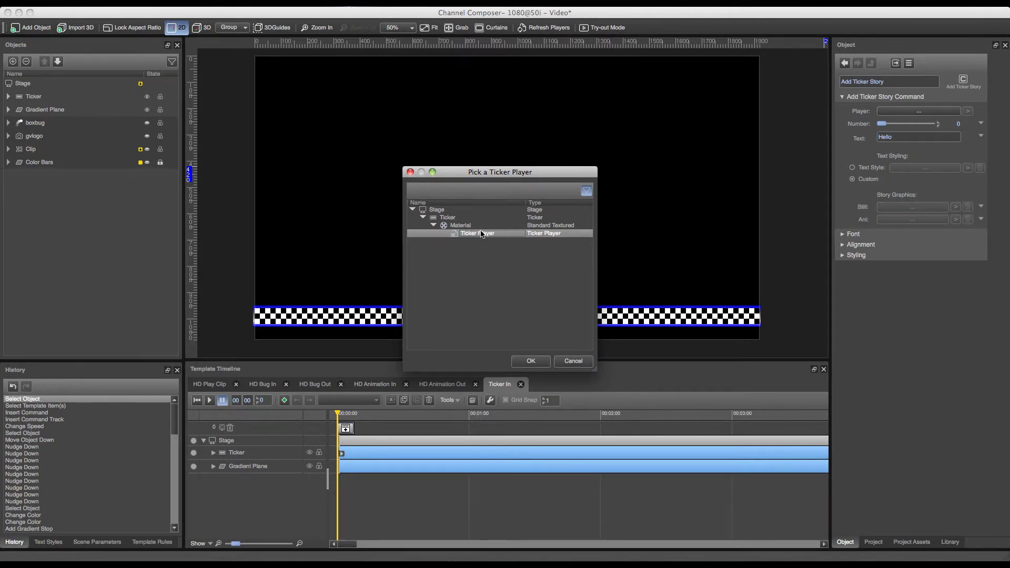
left_click(528, 360)
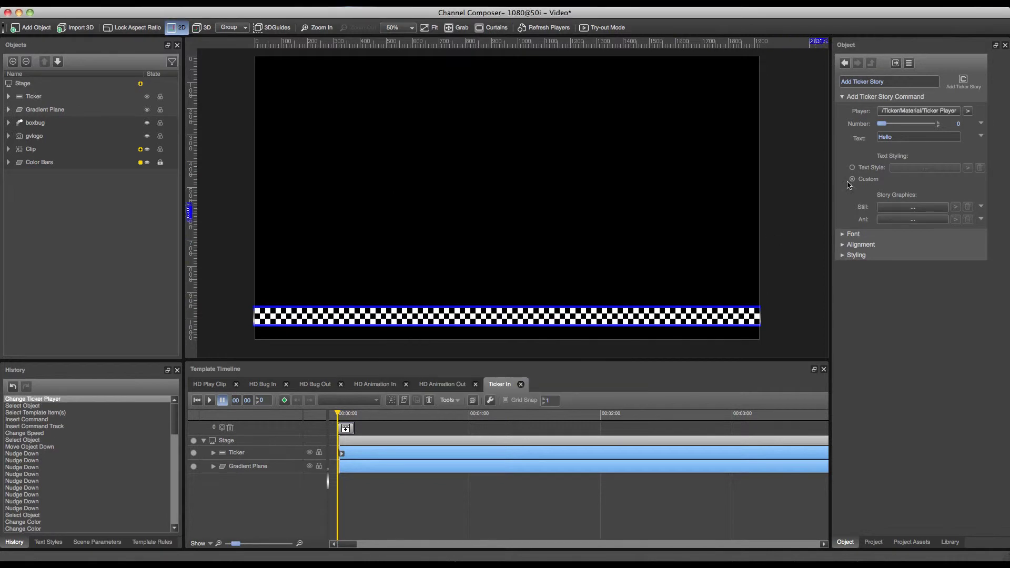
Change the story text from 'Hello' to 'Ticker One'.
double_click(931, 136)
type("Ticker One")
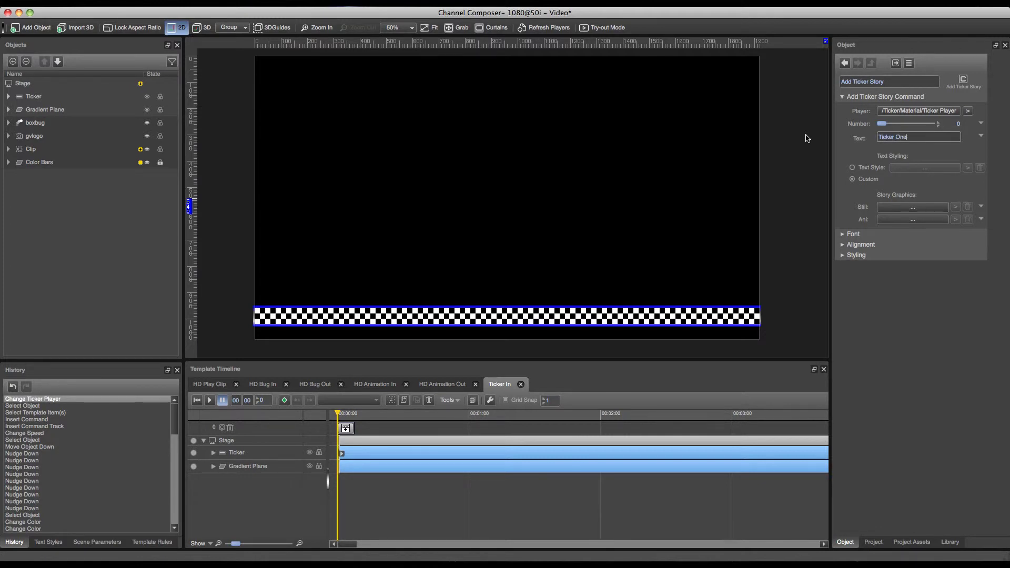
key("Return")
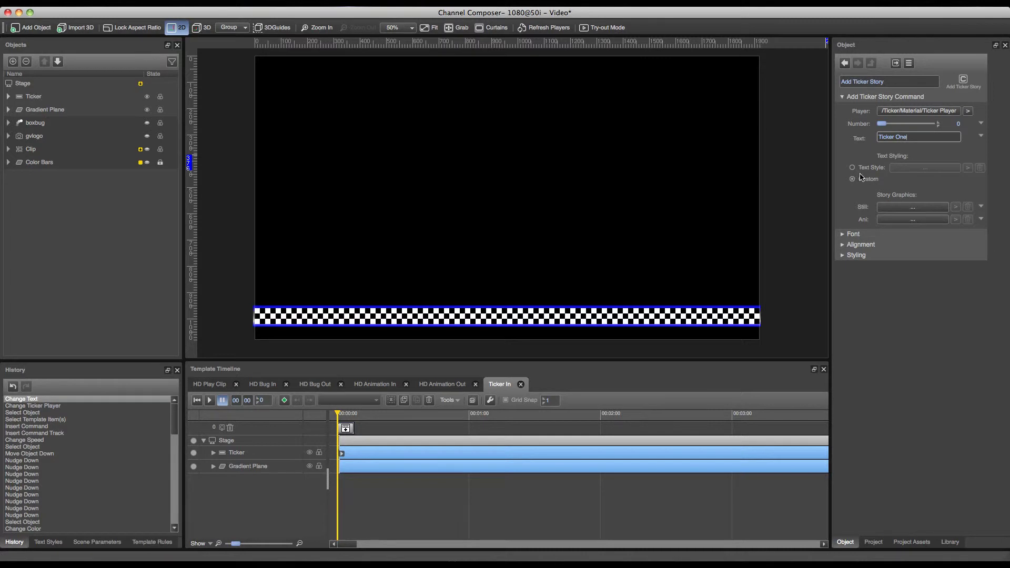
Set the ticker story's font size to 60.
left_click(857, 235)
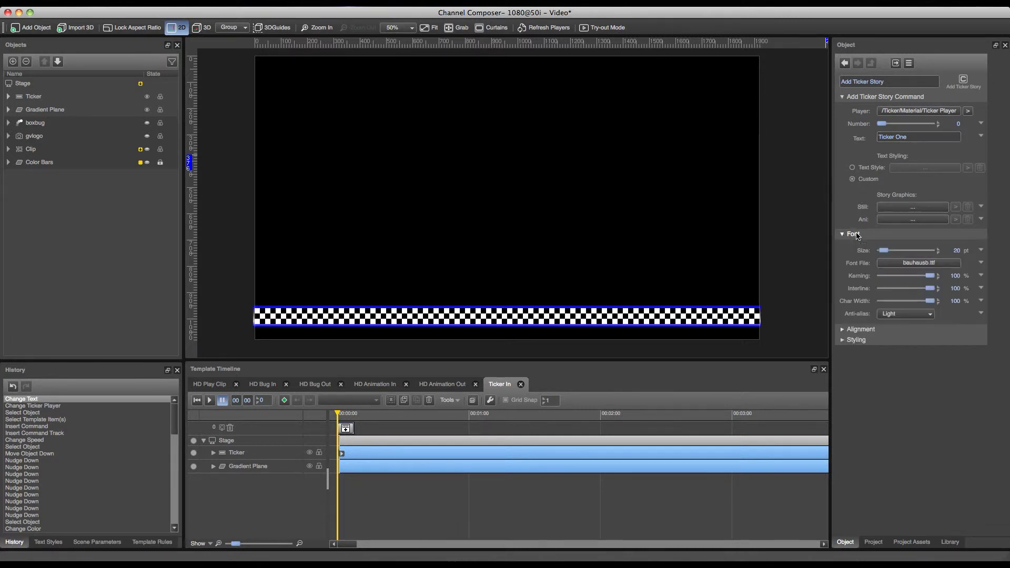
double_click(956, 251)
type("60")
key("Return")
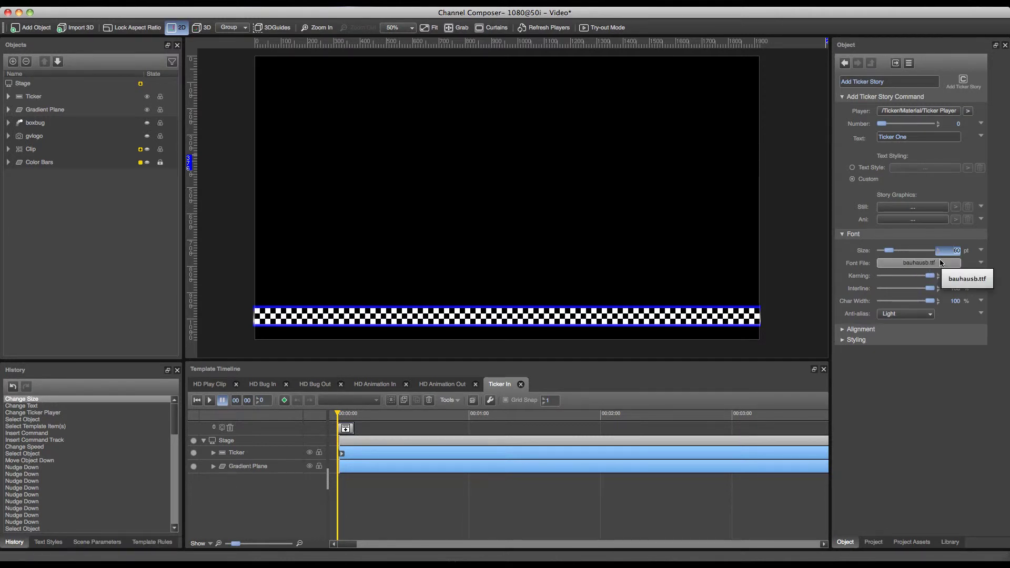
Give the ticker text a bright green face colour under Styling.
left_click(867, 329)
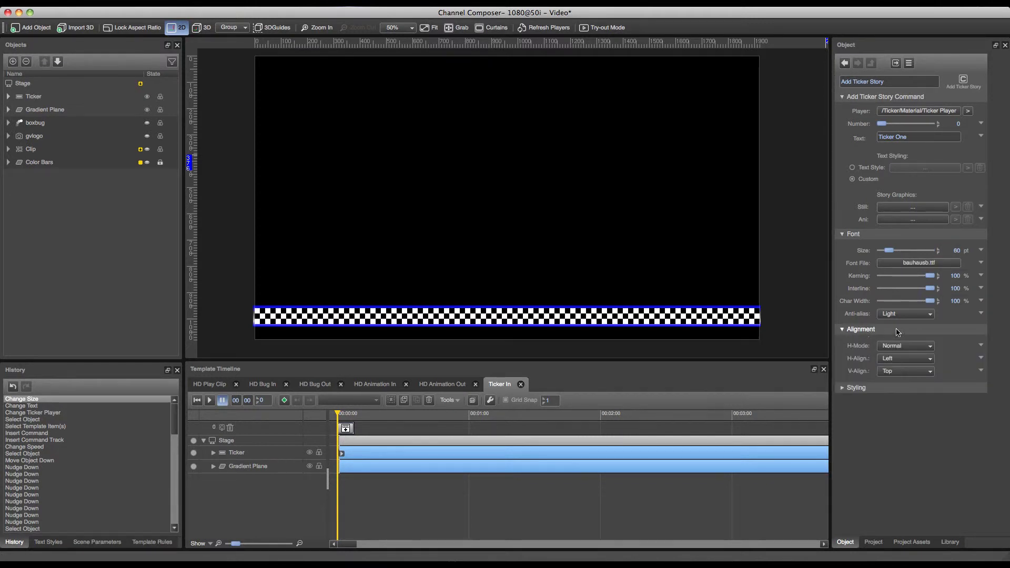
left_click(860, 330)
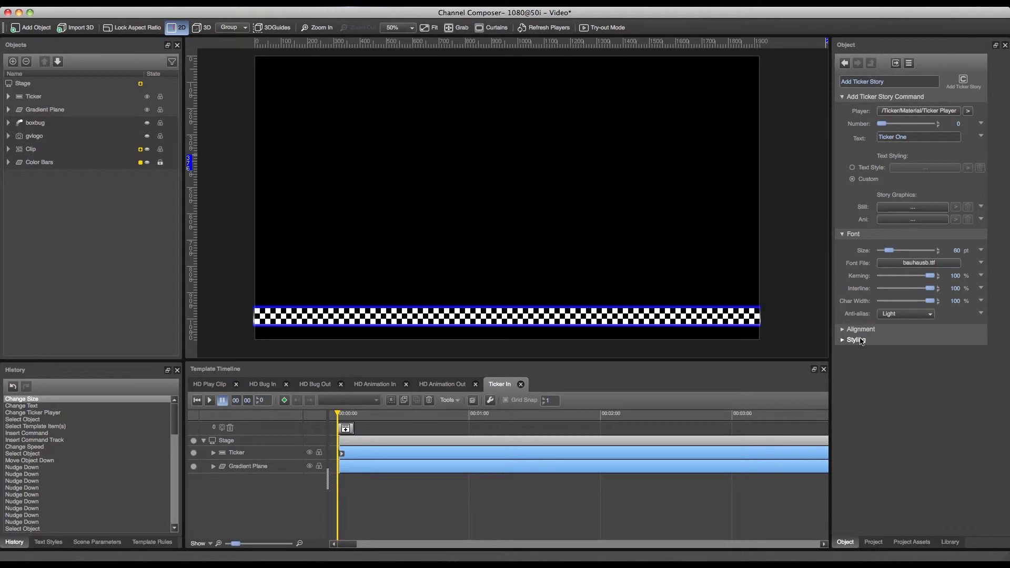
left_click(861, 340)
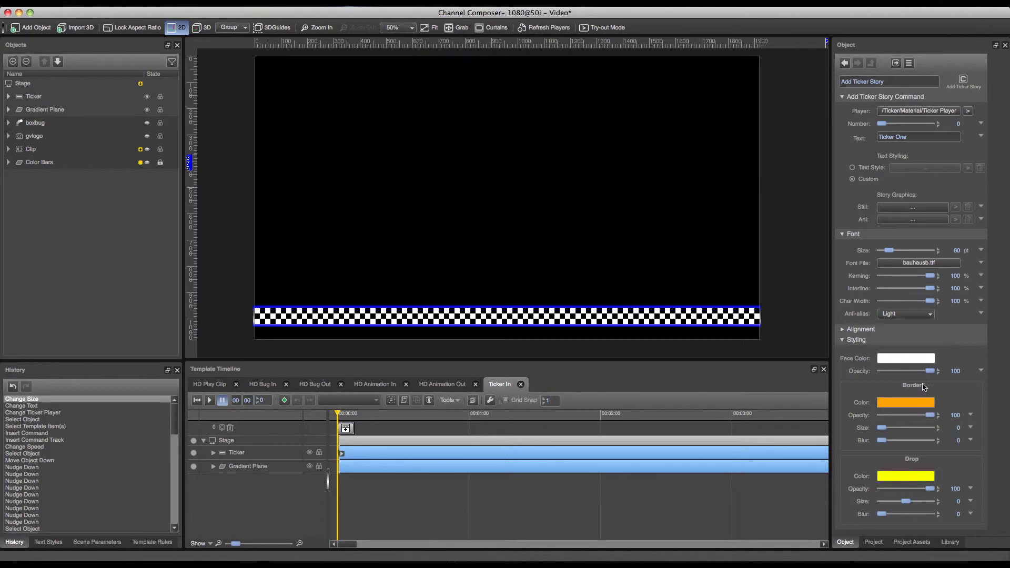
left_click(918, 361)
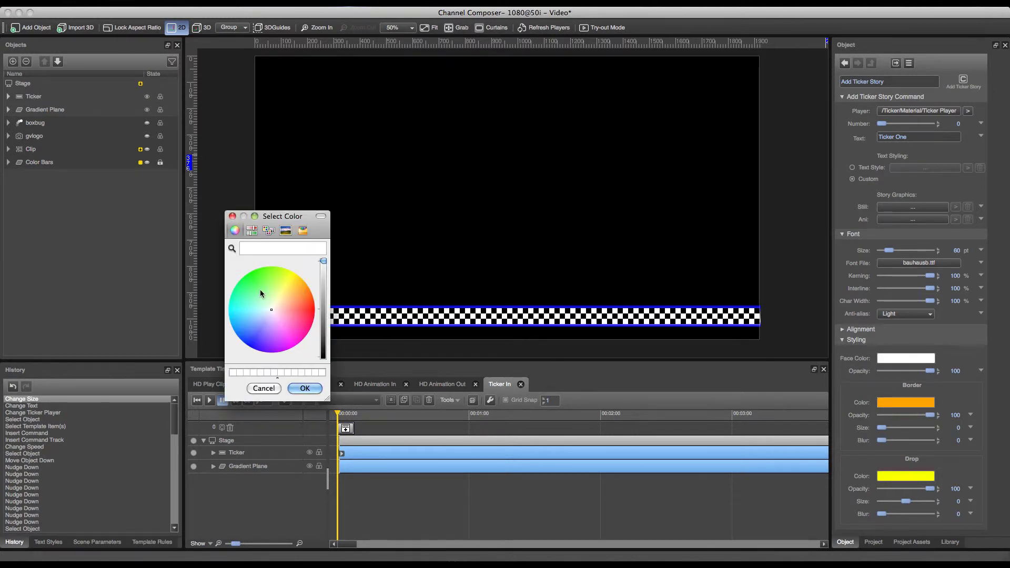
left_click(242, 278)
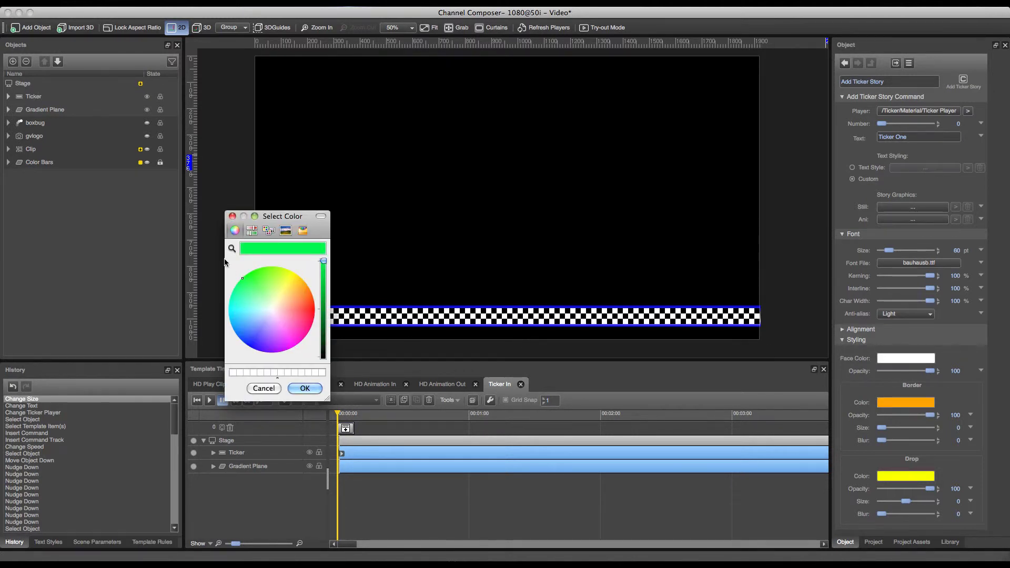
left_click(305, 389)
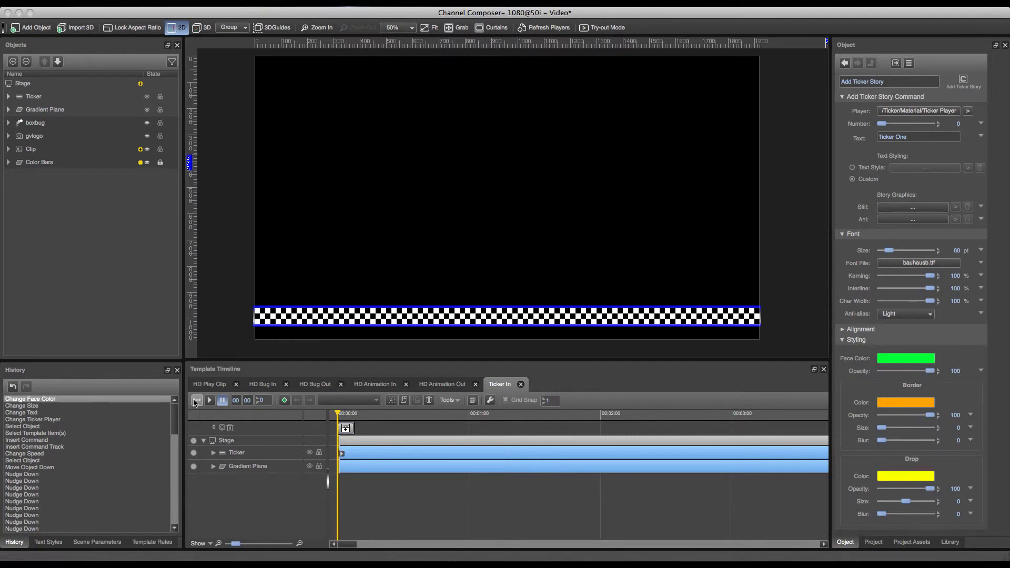
left_click(605, 28)
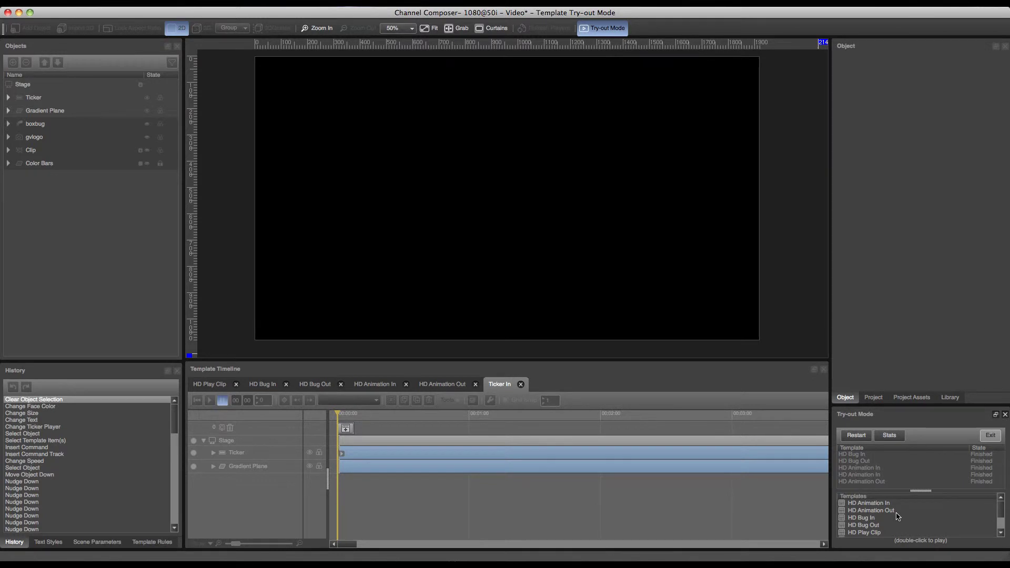
scroll(898, 517, "down", 3)
double_click(870, 532)
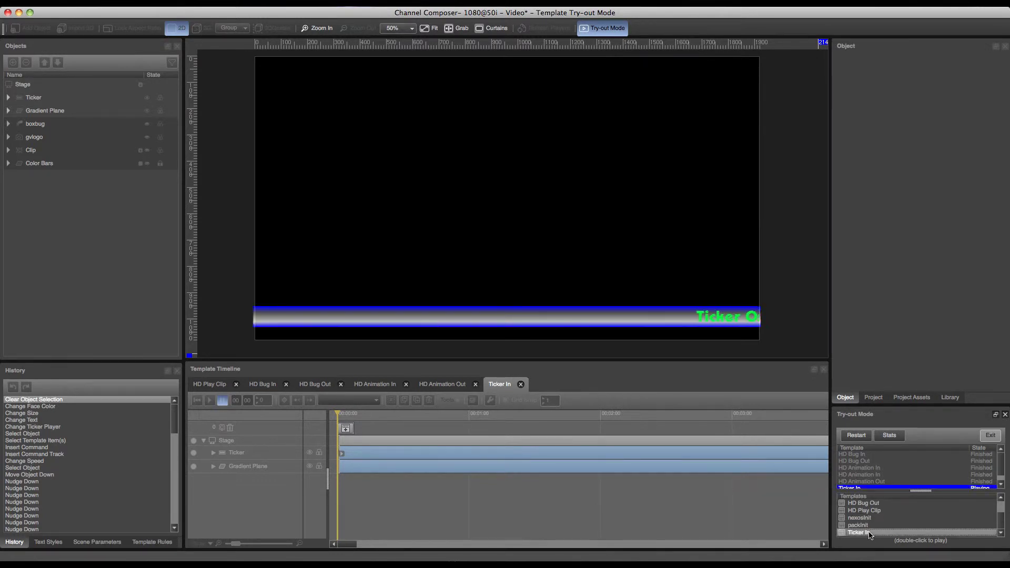
left_click(991, 435)
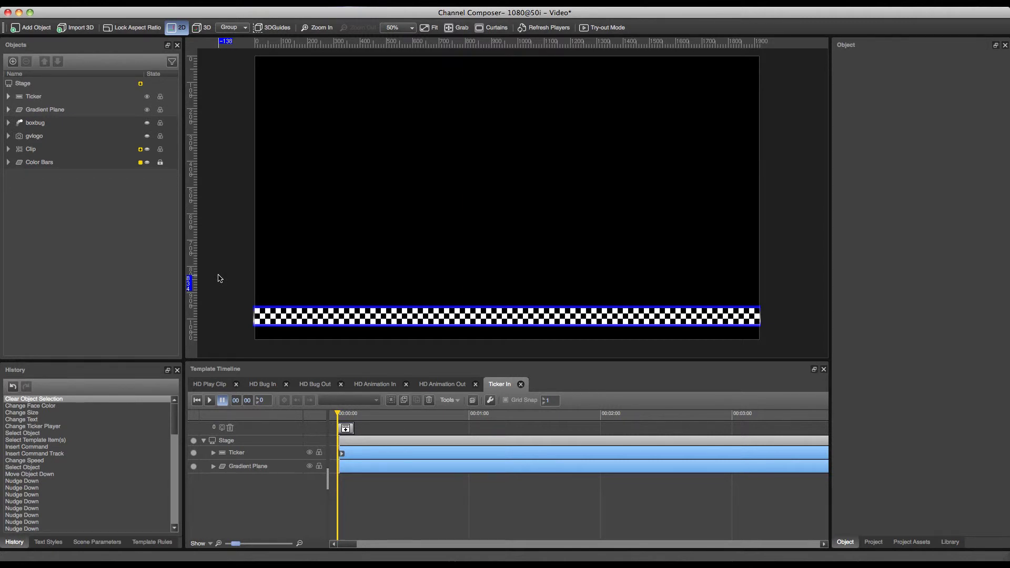
Group the Ticker and Gradient Plane, then nudge the group down below the frame.
left_click_drag(218, 275, 815, 349)
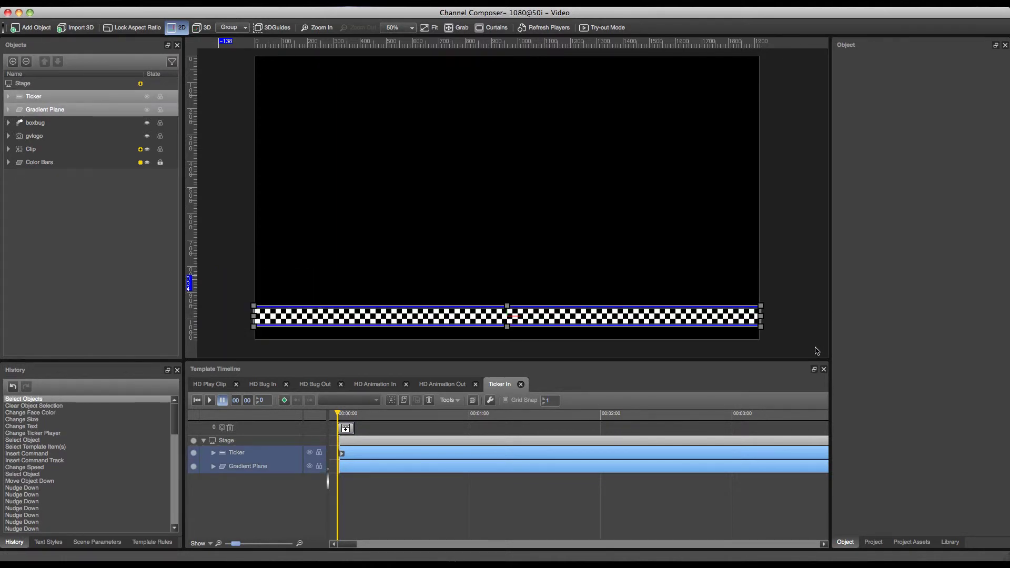
key("super+g")
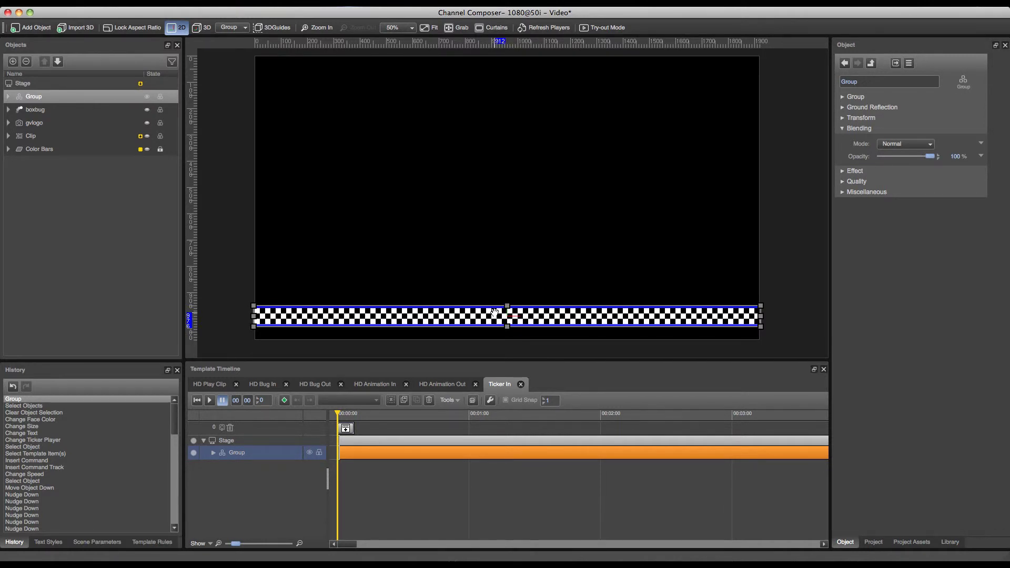
key("Down")
key("Down")
key("Down")
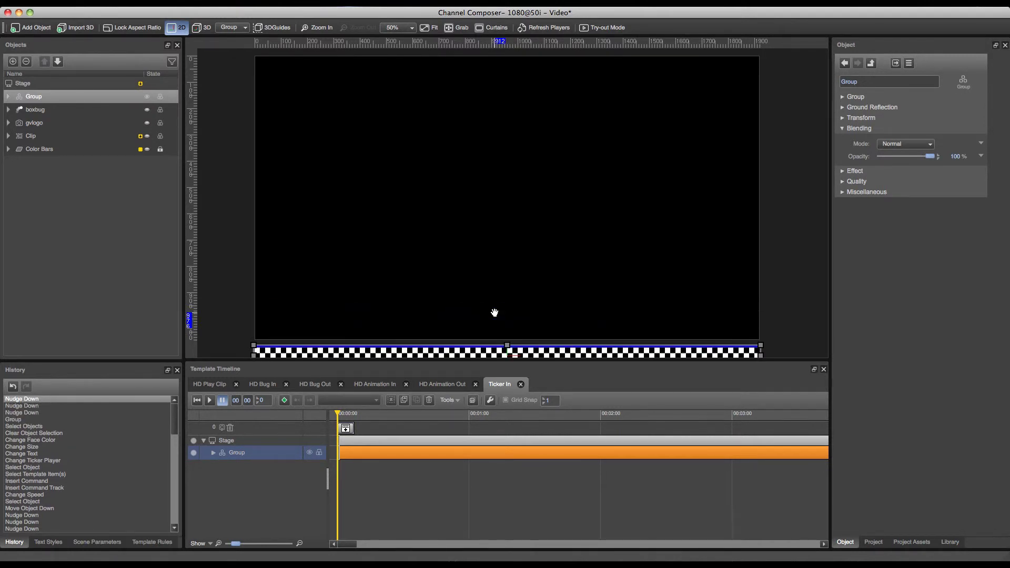
Keyframe the group at 0 s below the frame and at 1 s moved up into place.
left_click(284, 400)
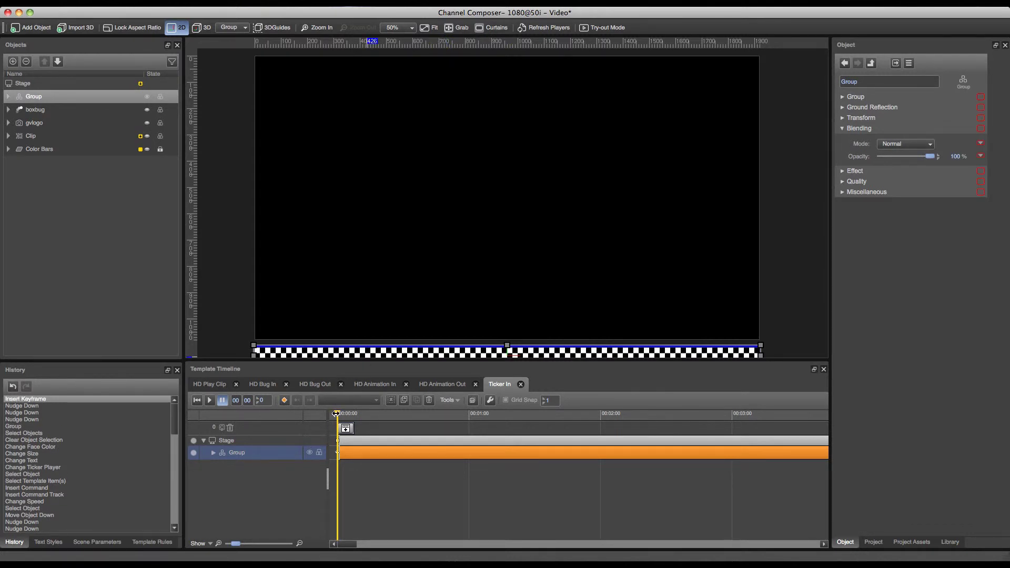
left_click_drag(338, 414, 469, 418)
key("Up")
key("Up")
key("Up")
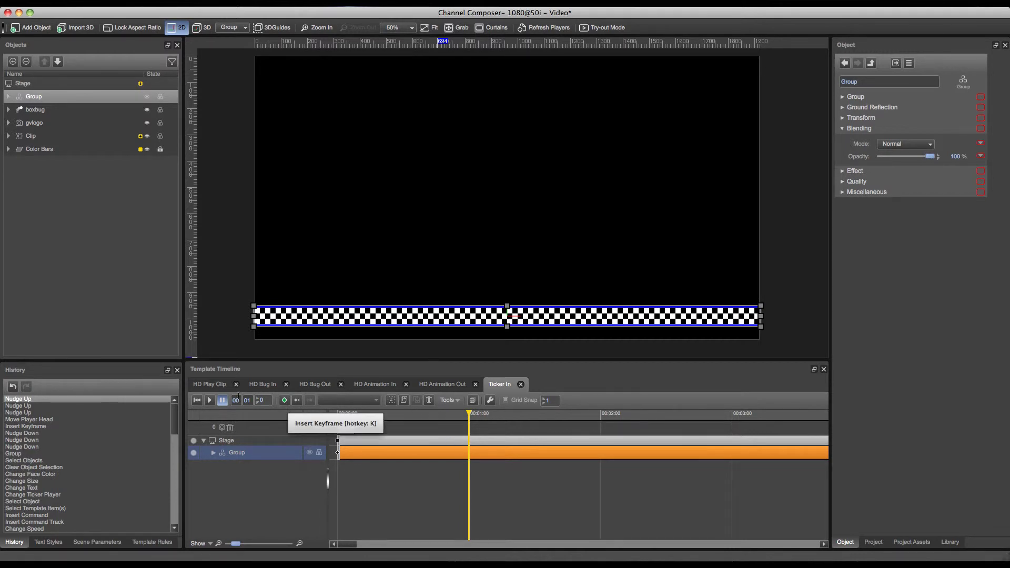
left_click(285, 400)
left_click(509, 416)
left_click(604, 27)
left_click(860, 533)
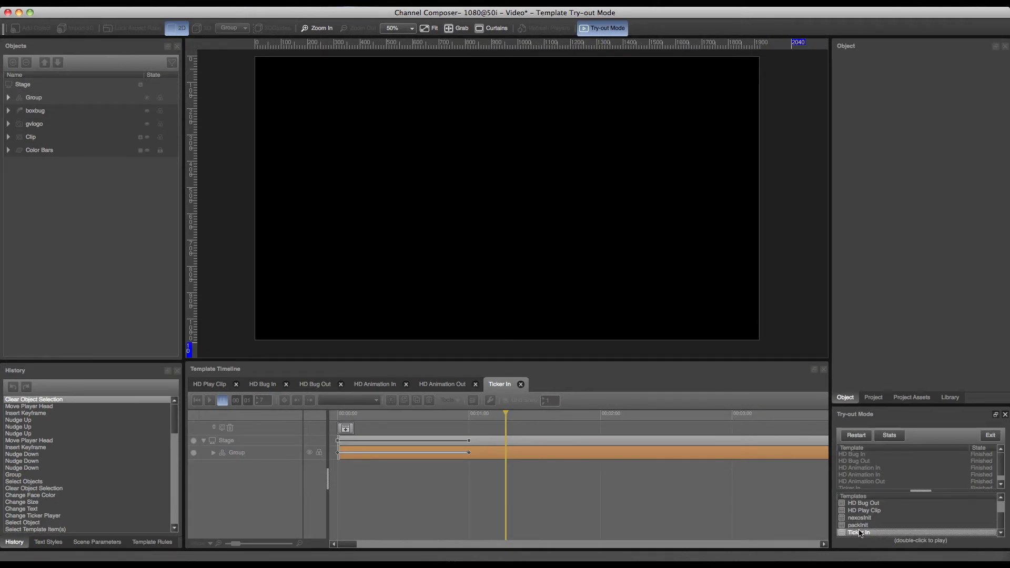
double_click(860, 533)
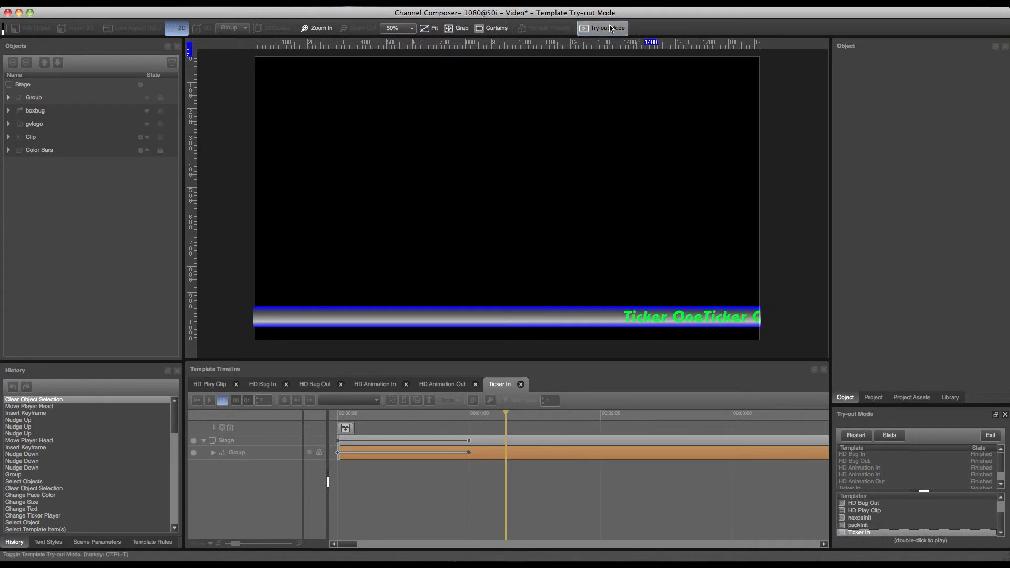
left_click(597, 36)
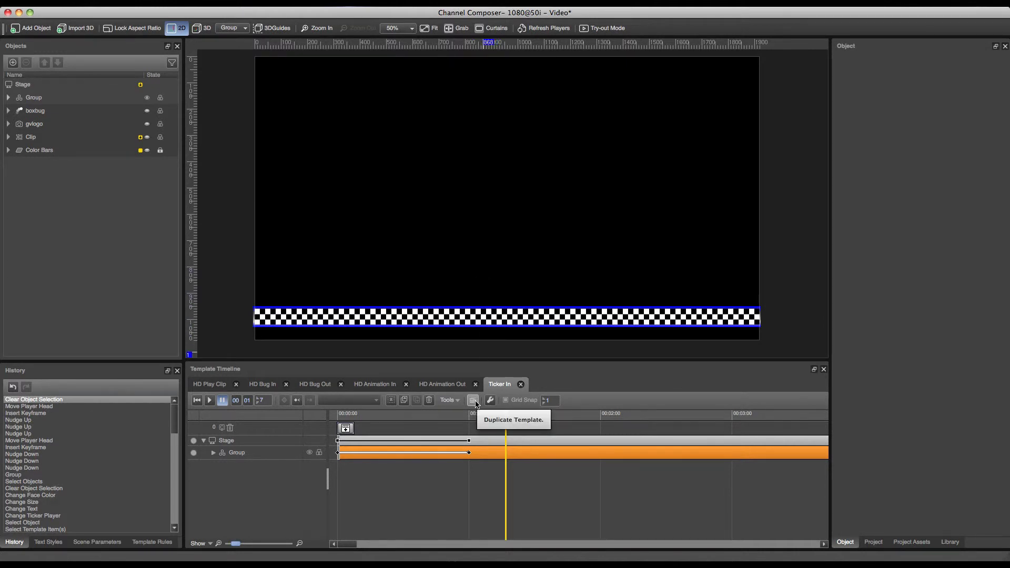
Duplicate the Ticker In template and name the copy 'Ticker Out'.
left_click(474, 401)
double_click(553, 390)
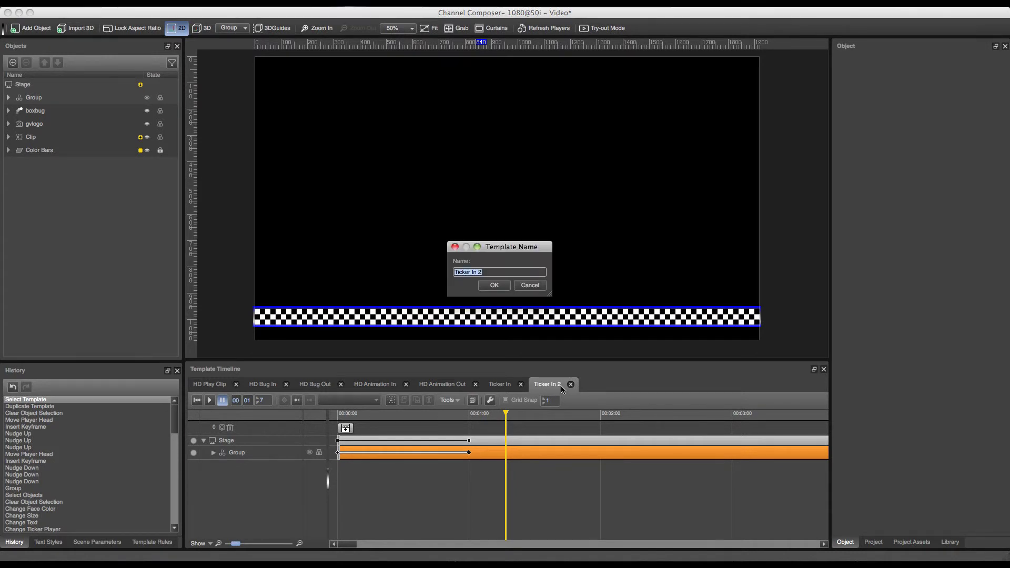
key("Right")
type("Out")
key("Return")
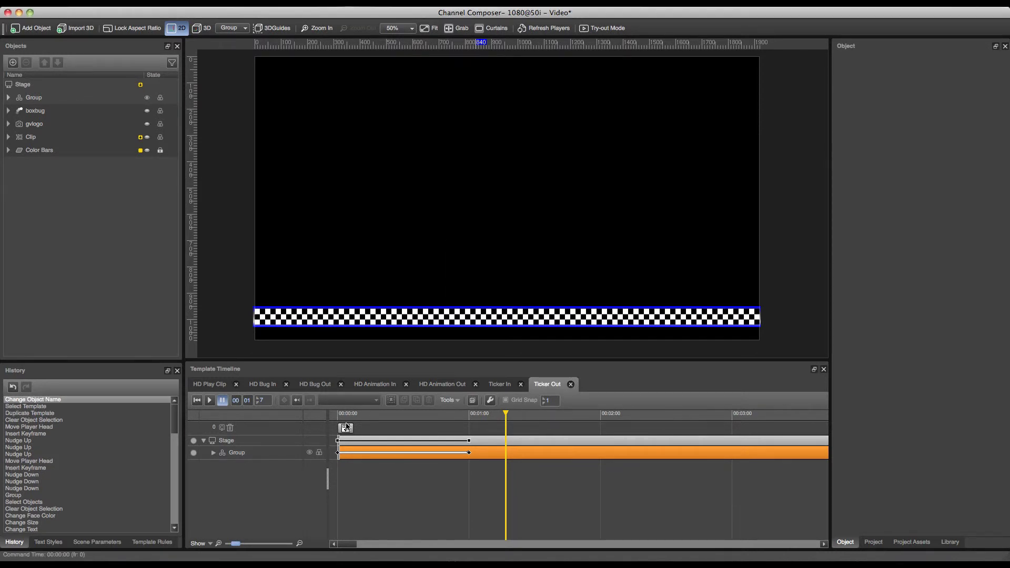
Delete the ticker command track and set the Ticker player's action to No Action.
left_click(230, 427)
left_click(214, 440)
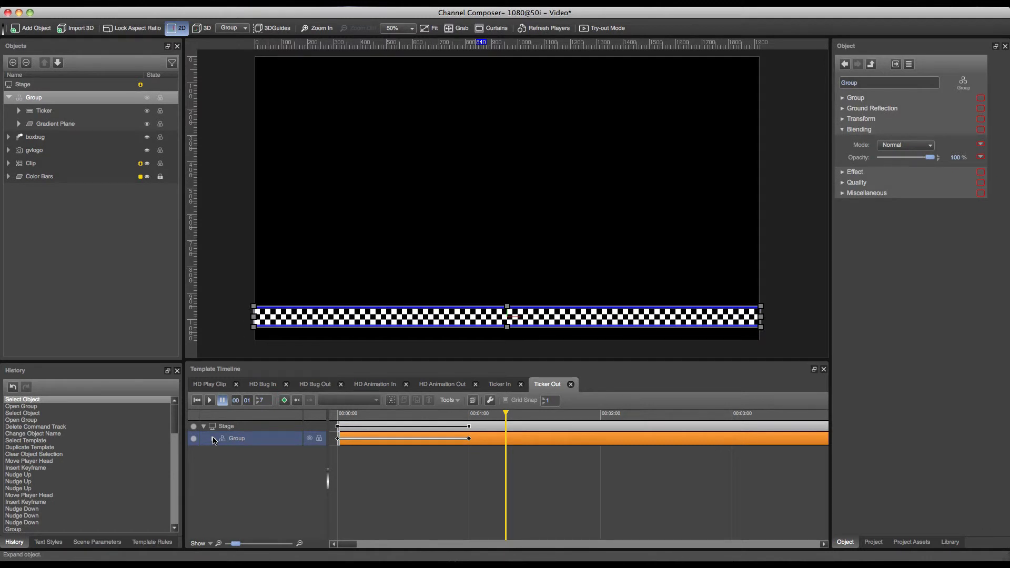
left_click(215, 440)
left_click(223, 452)
left_click(246, 455)
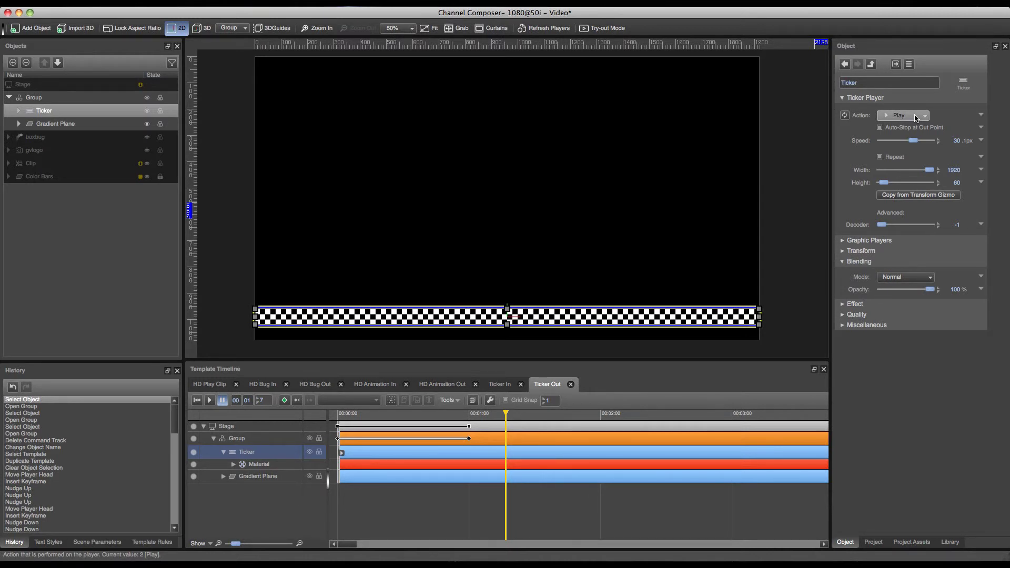
left_click(916, 119)
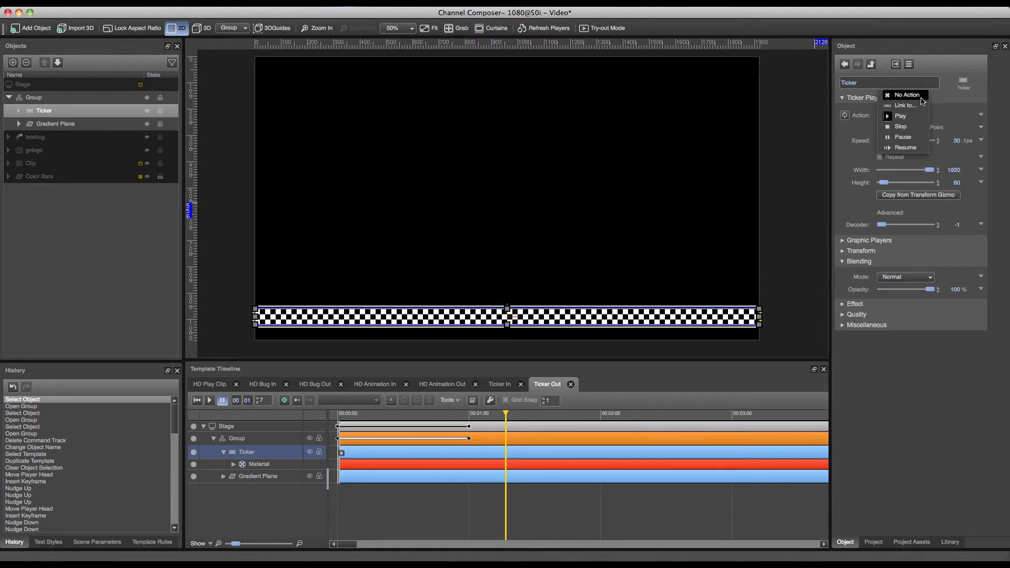
left_click(923, 100)
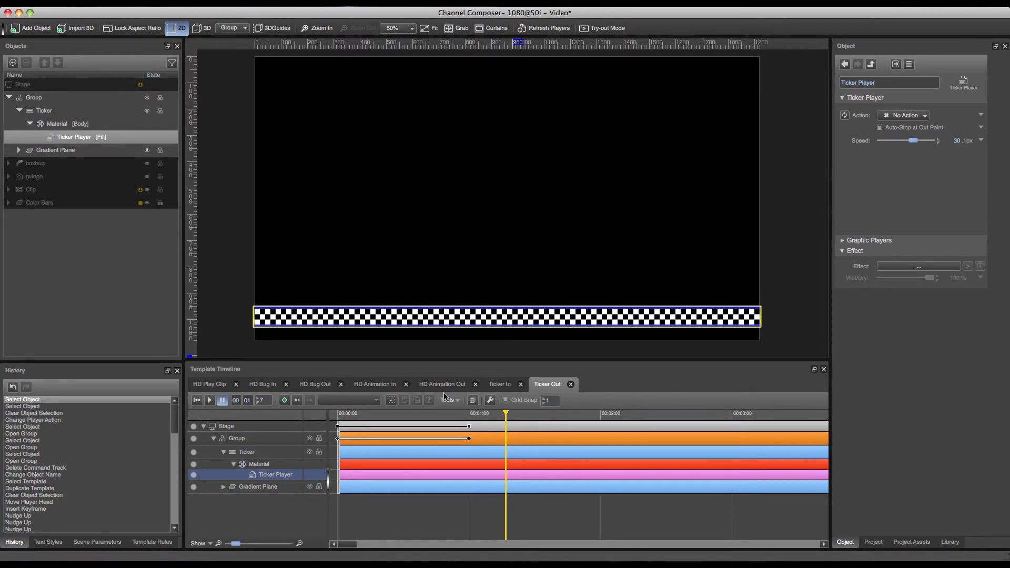
Reverse all of the template's keyframes so the ticker slides out.
left_click(391, 401)
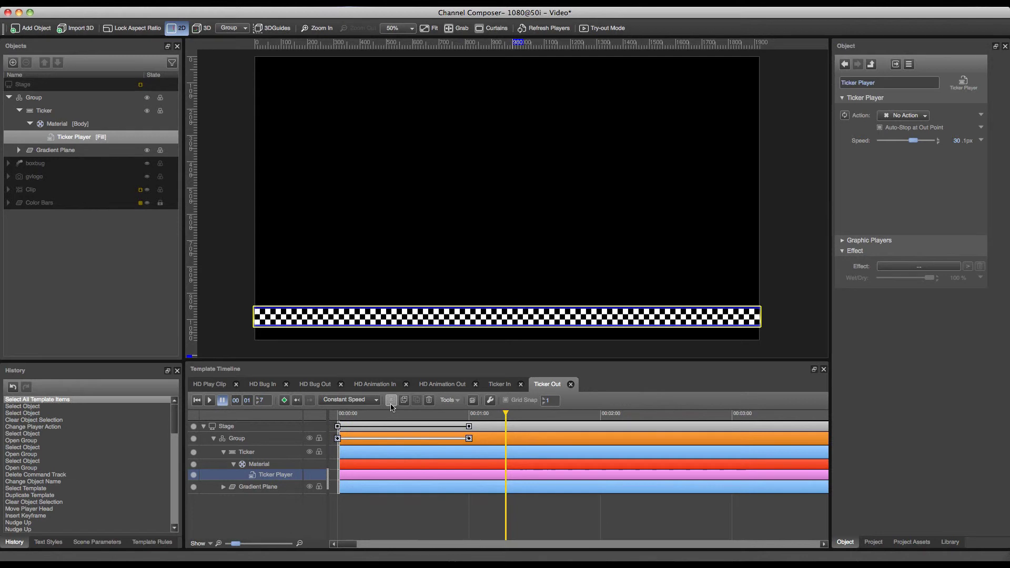
left_click(450, 400)
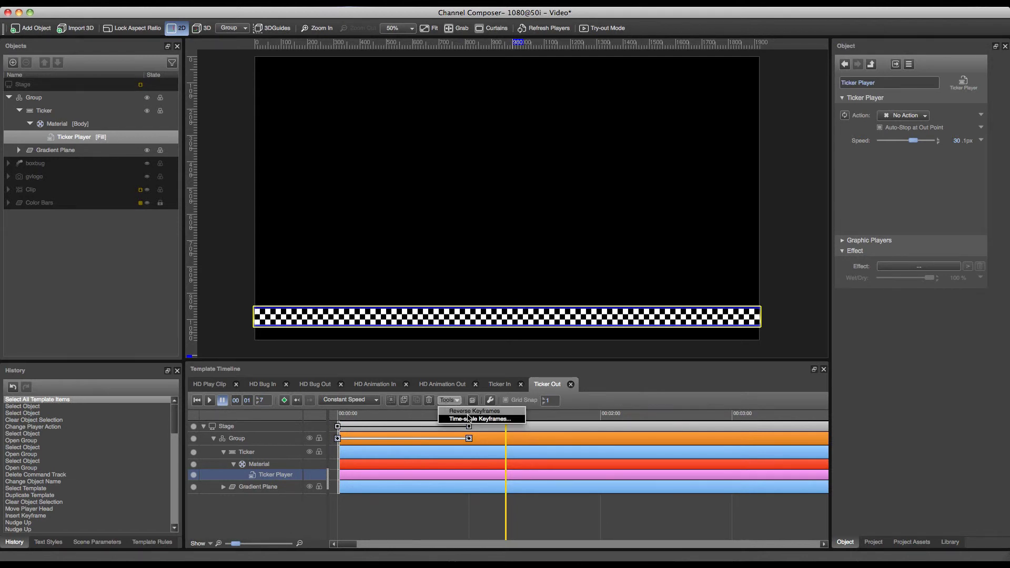
left_click(467, 412)
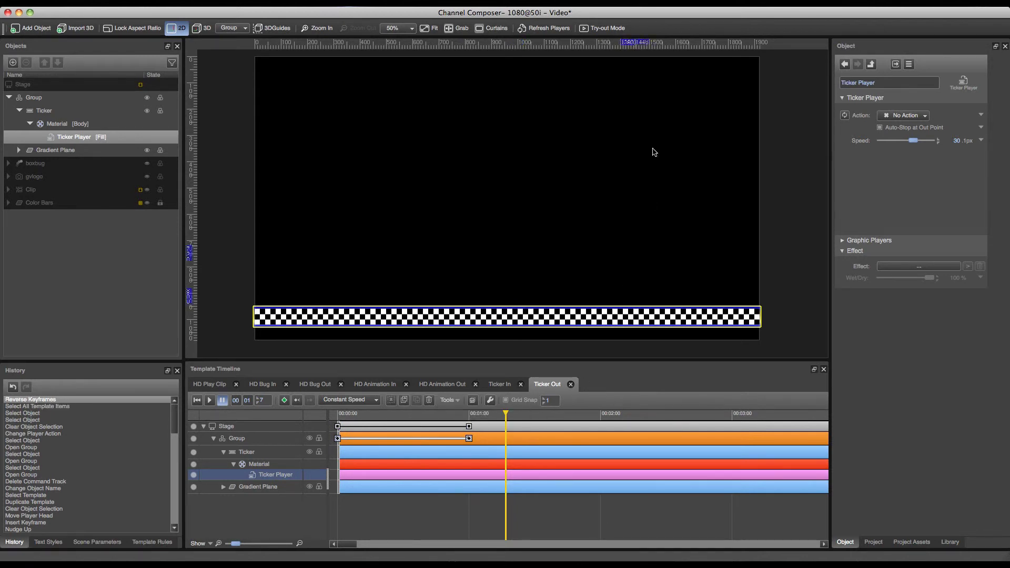
left_click(604, 27)
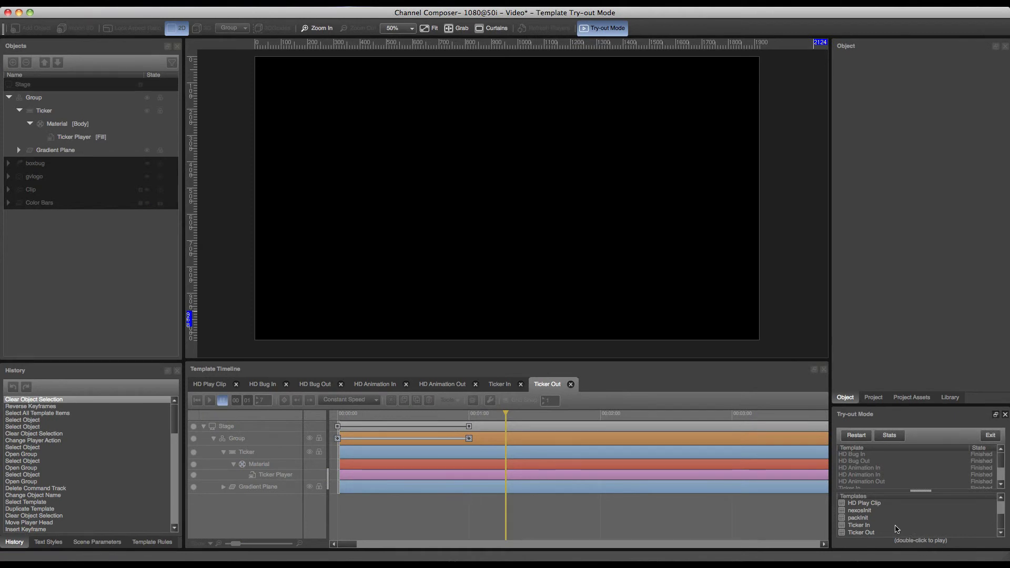
double_click(897, 525)
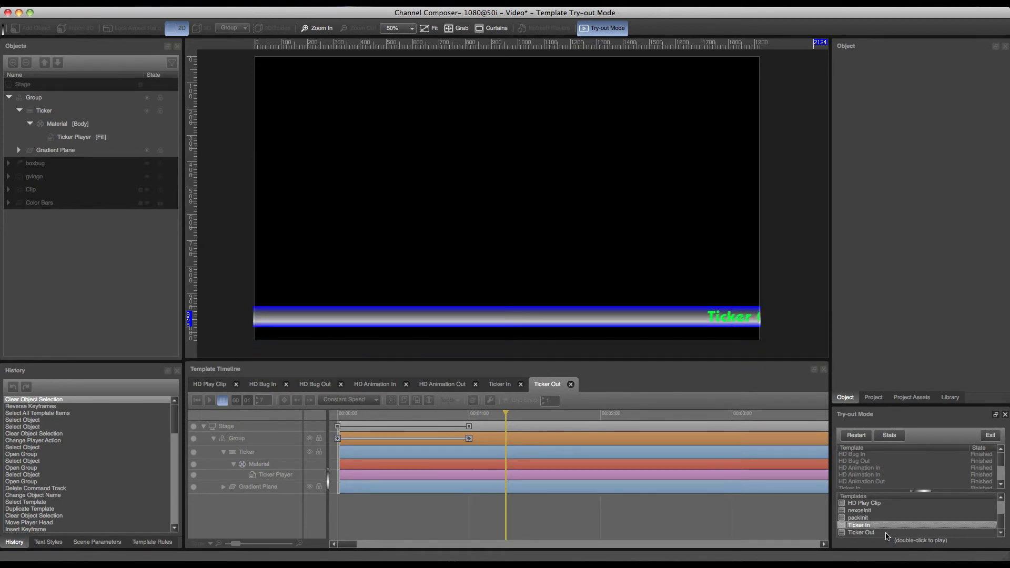
double_click(888, 535)
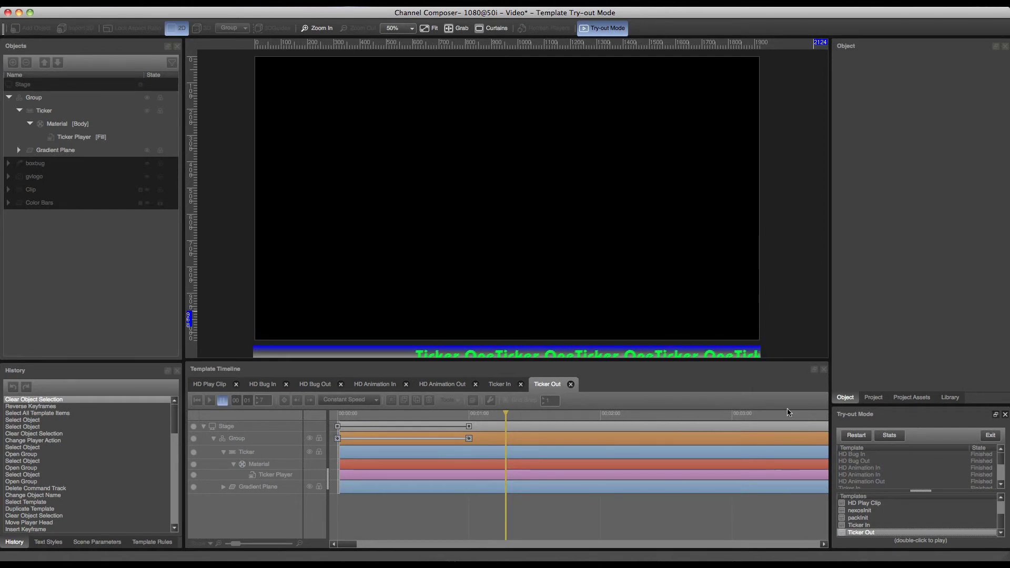
left_click(603, 27)
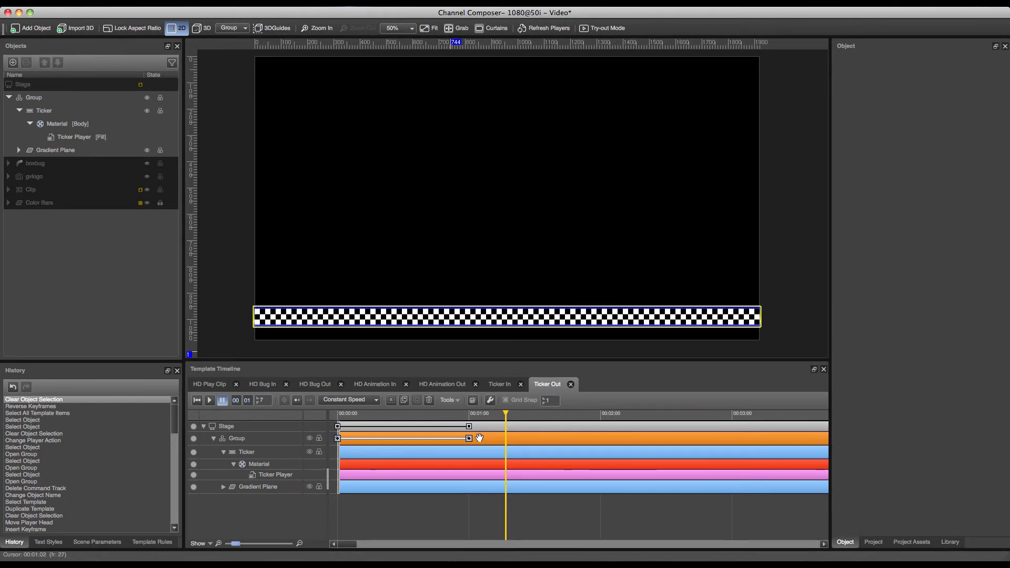
Enable an out point on the Group track and pull it back to 00:01:01.
right_click(479, 438)
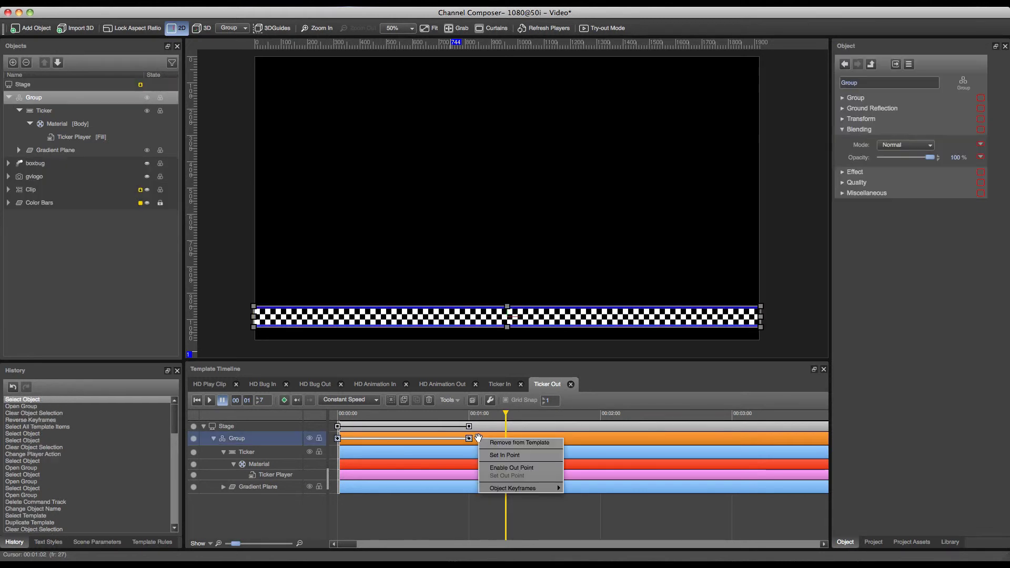
left_click(504, 469)
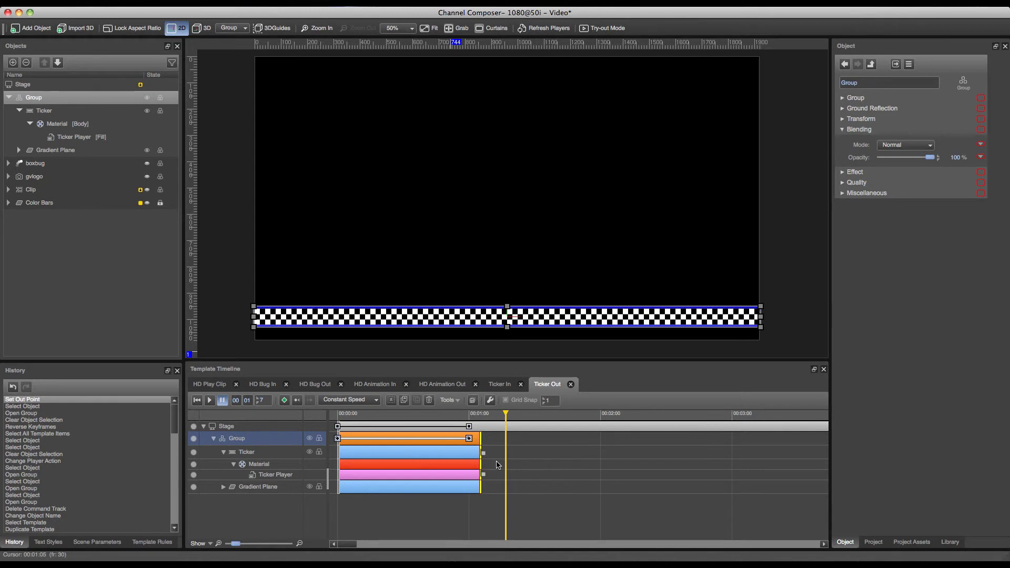
left_click_drag(480, 441, 478, 441)
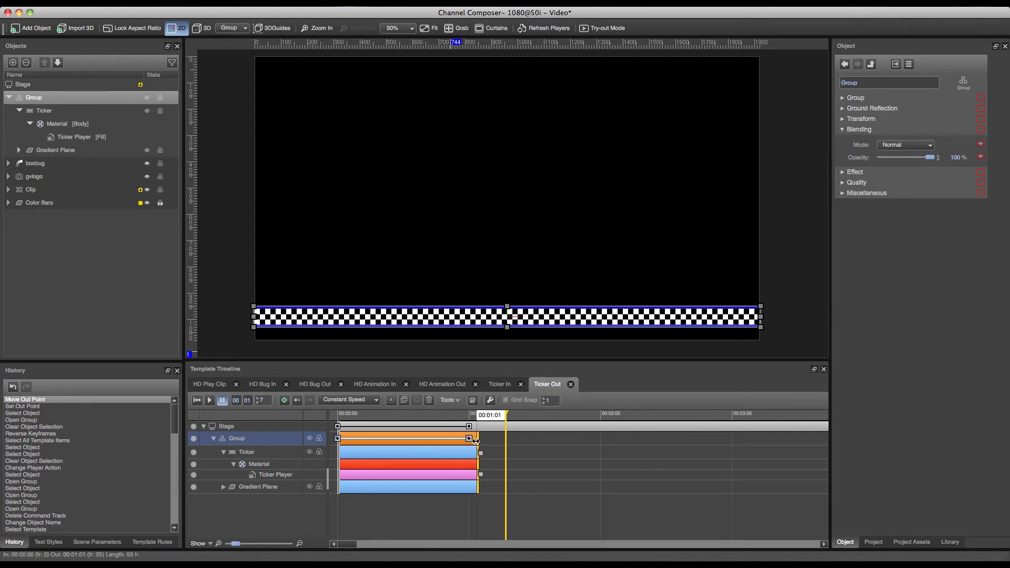
left_click(873, 541)
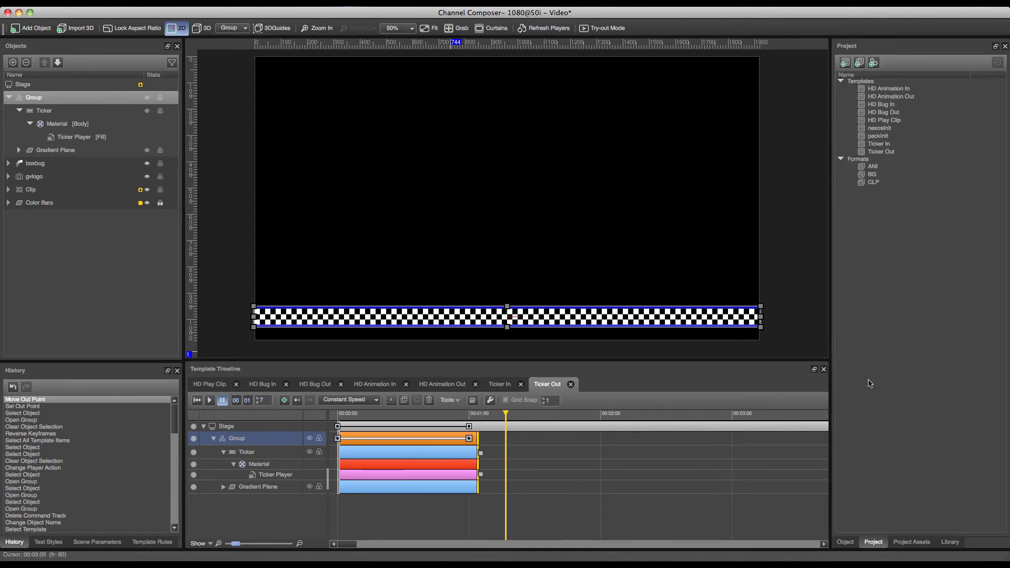
Add a new format to the project and name it TCK.
left_click(861, 63)
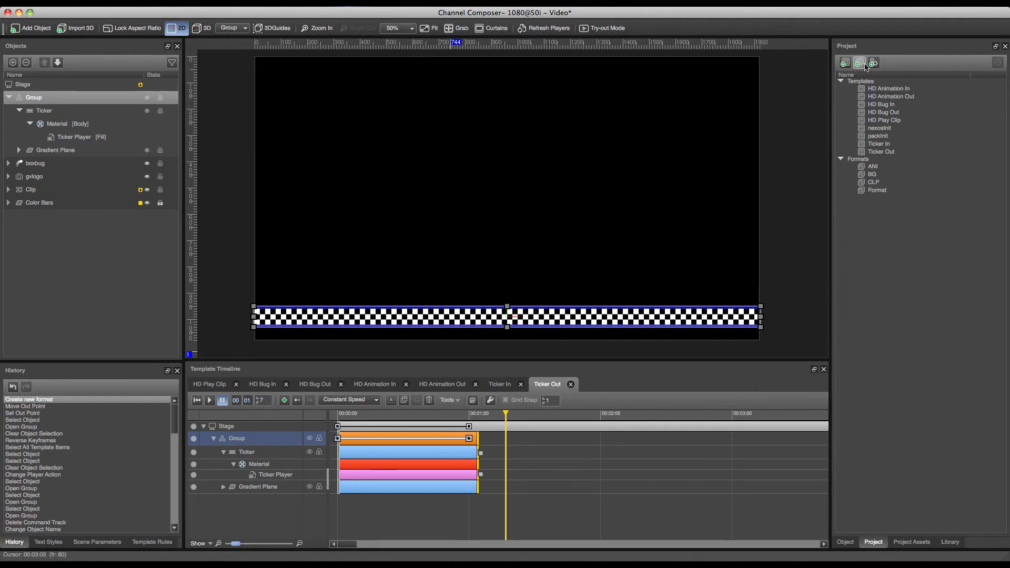
double_click(889, 191)
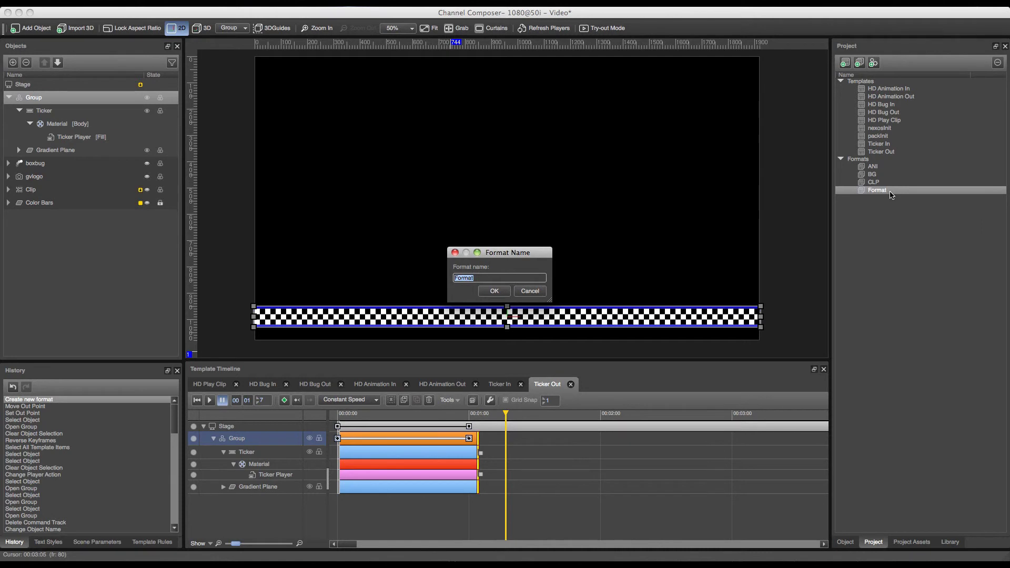
type("TCK")
key("Return")
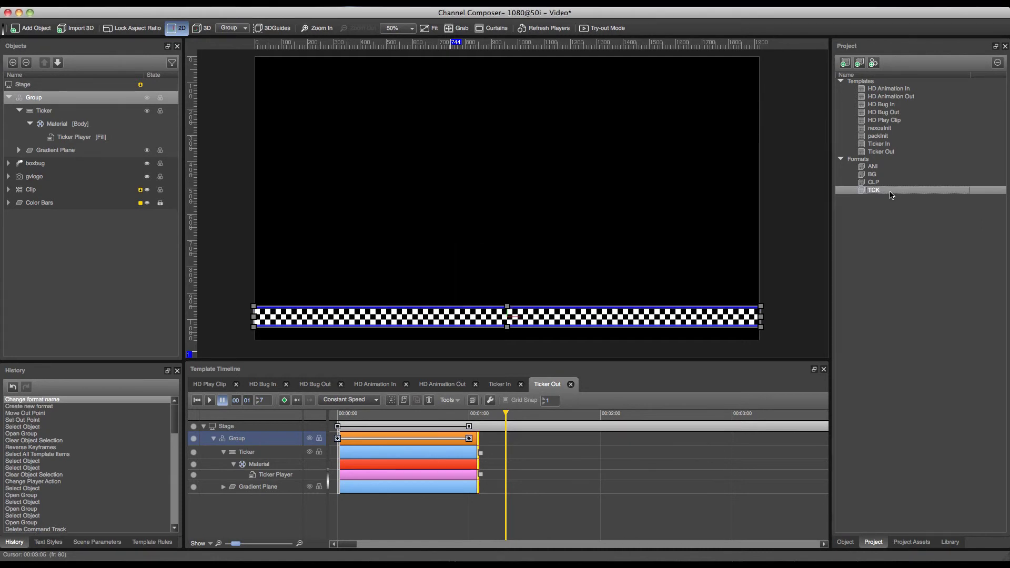
Add the Ticker In and Ticker Out templates as tracks in the TCK format timeline.
double_click(878, 189)
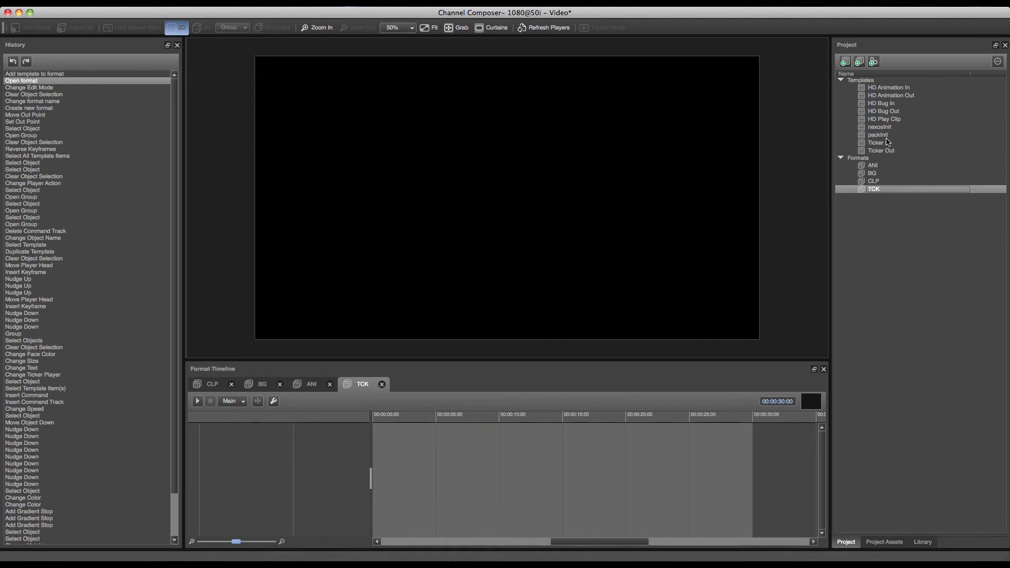
left_click_drag(889, 143, 192, 501)
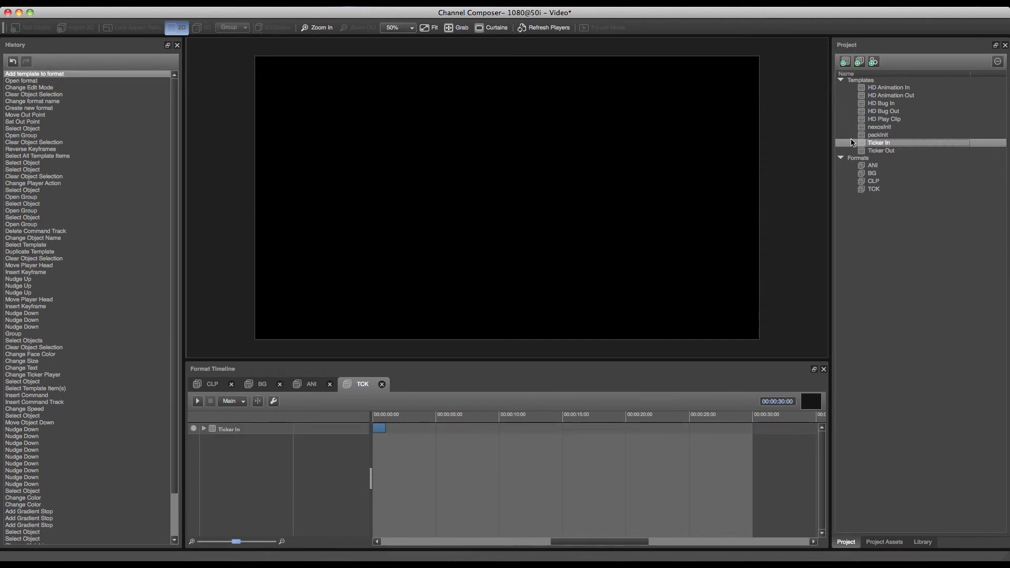
left_click(878, 152)
left_click_drag(878, 152, 231, 447)
Set Ticker In's offset to 00:00:10:00 and Ticker Out's to 00:00:20:00, then open Ticker In.
left_click(204, 429)
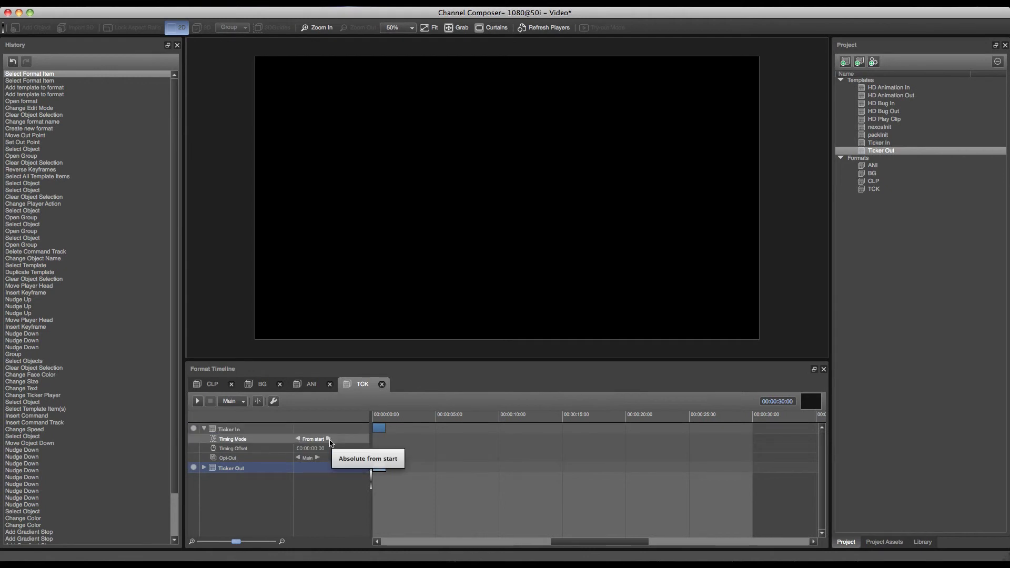
left_click(314, 448)
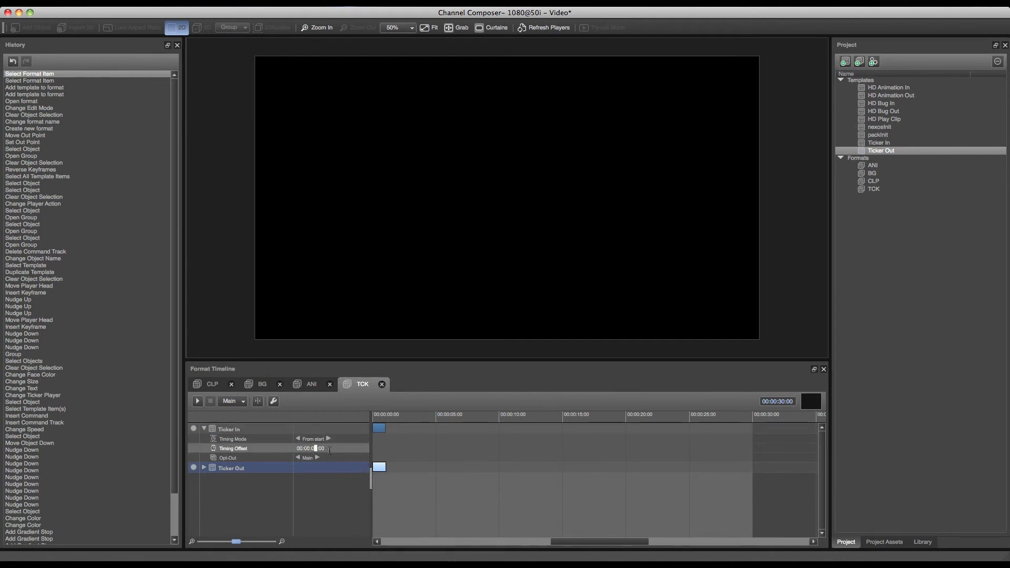
key("Return")
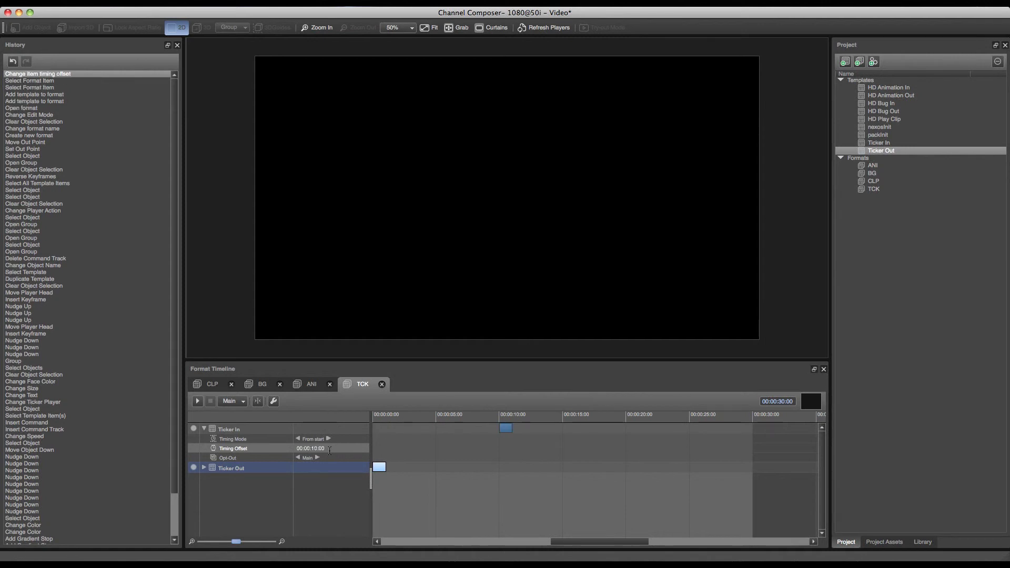
left_click(203, 469)
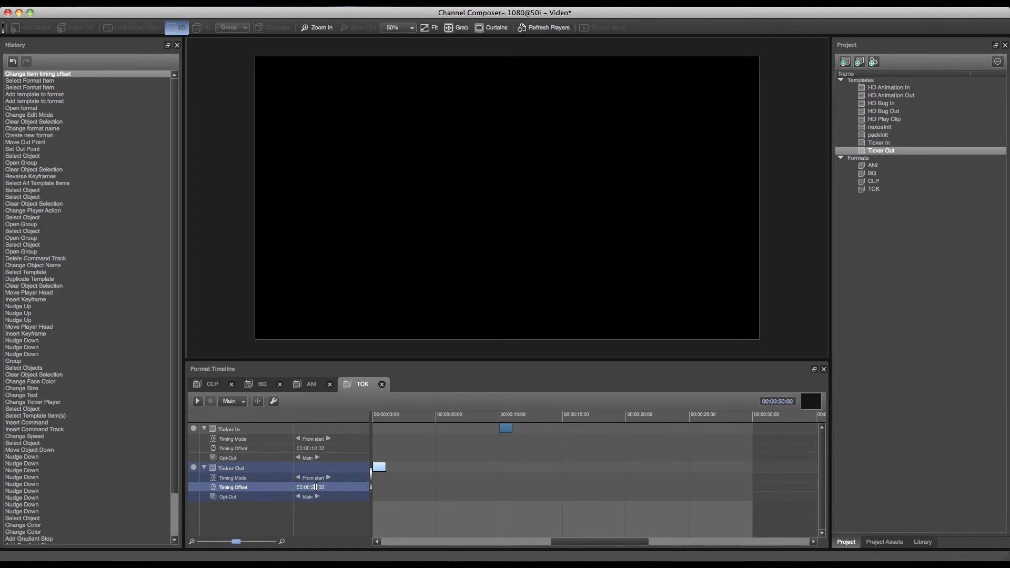
key("Return")
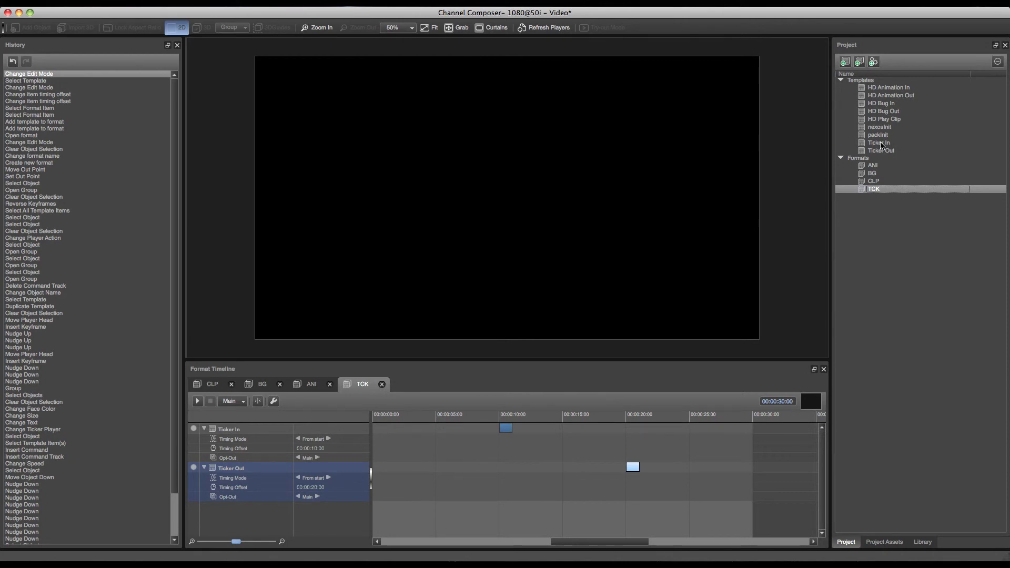
double_click(879, 143)
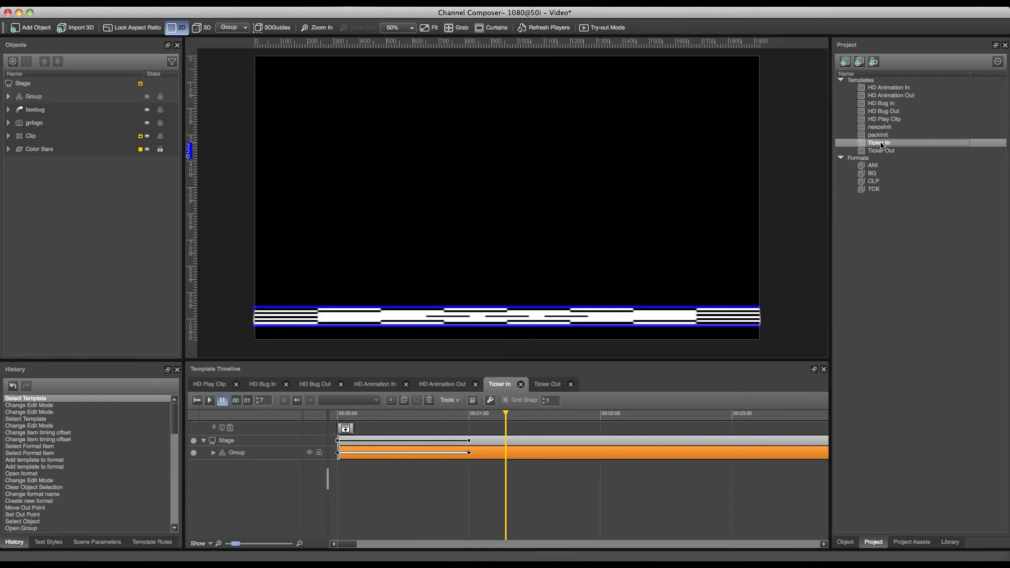
Link the Add Ticker Story text to a new scene parameter named 'Ticker'.
left_click(346, 428)
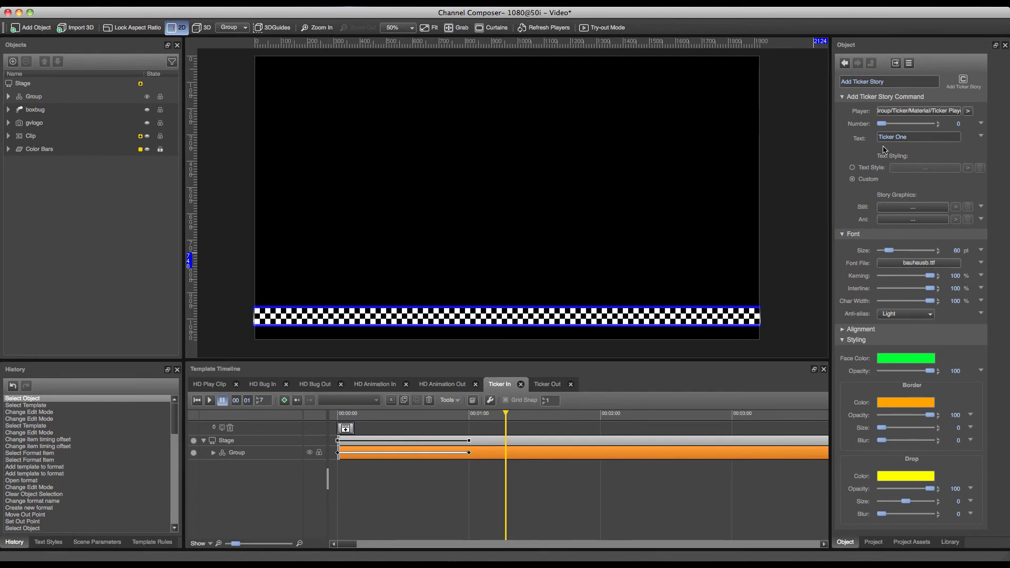
left_click(981, 137)
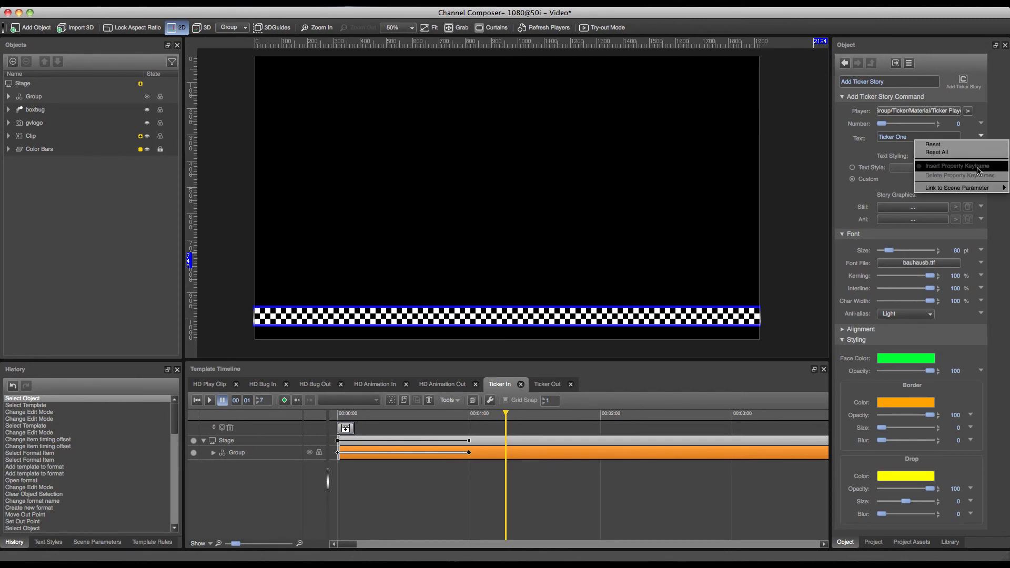
mouse_move(968, 188)
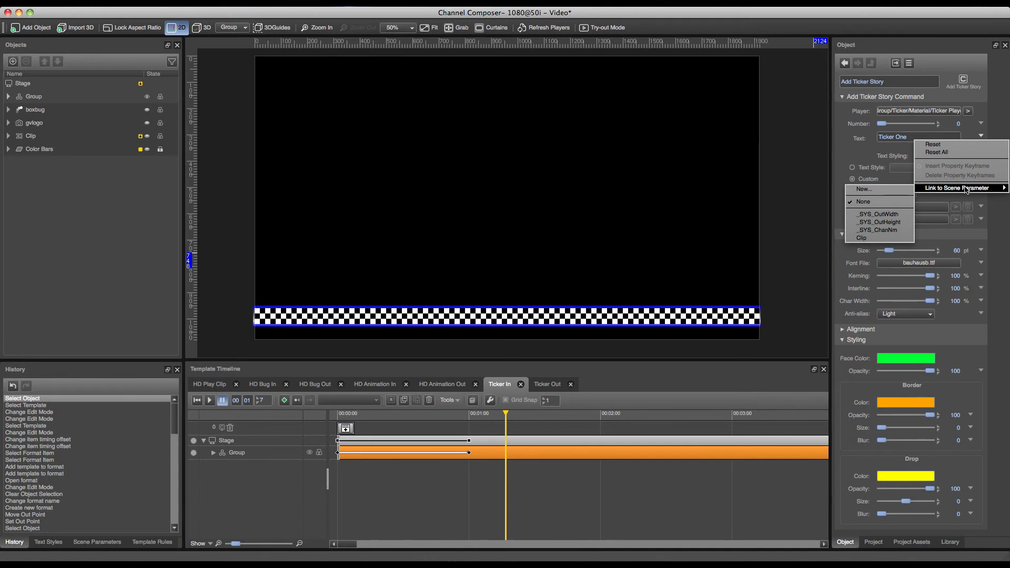
left_click(879, 188)
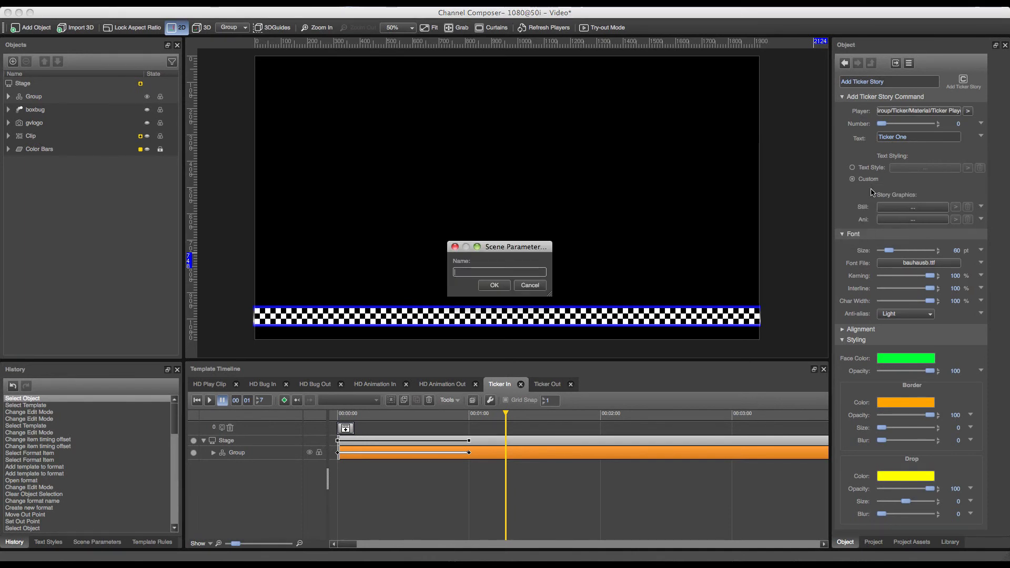
type("Ticker")
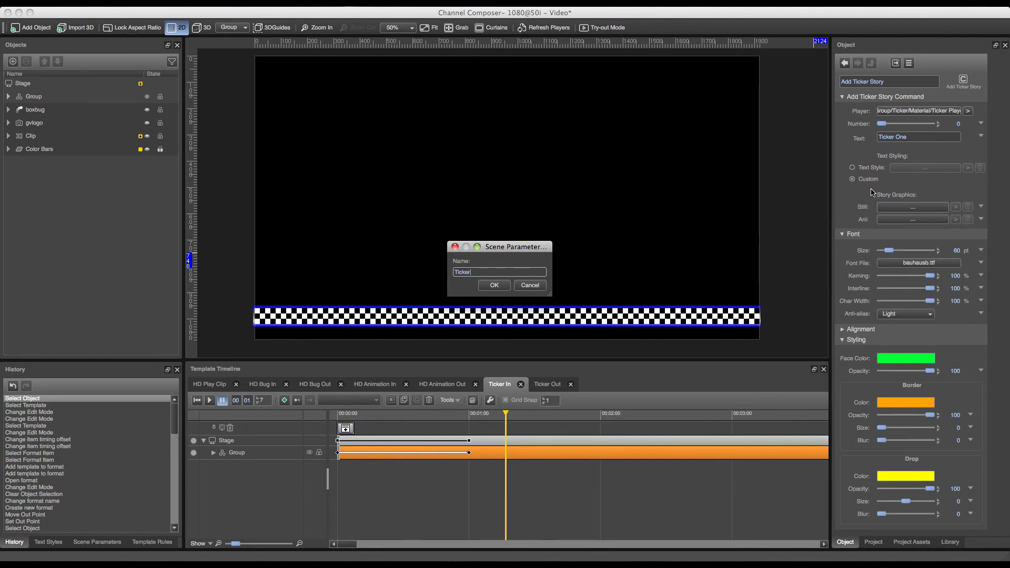
key("Return")
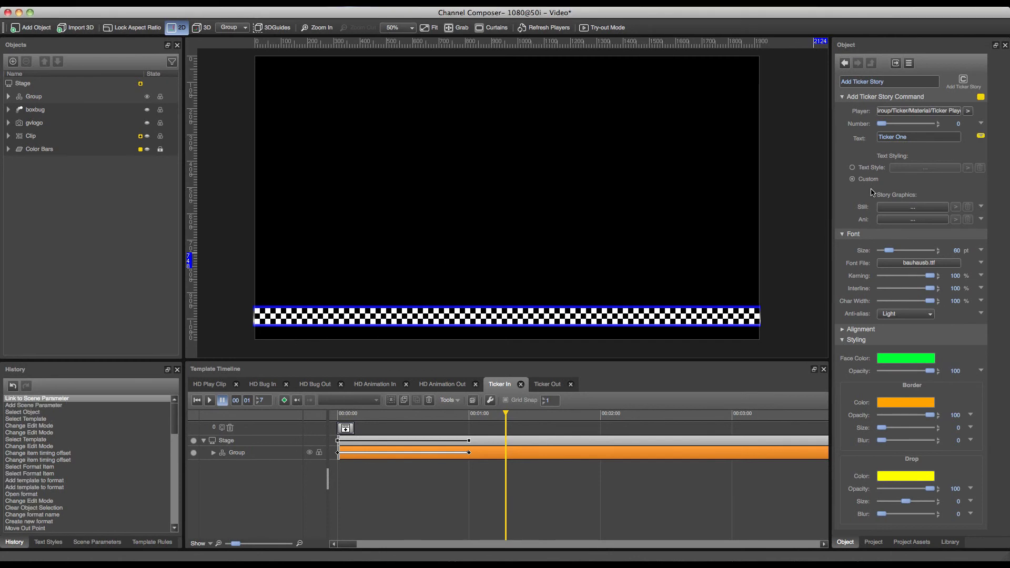
left_click(873, 542)
Reopen the TCK format and change Ticker In's Ticker parameter to an Import Field named TICKER.
double_click(873, 189)
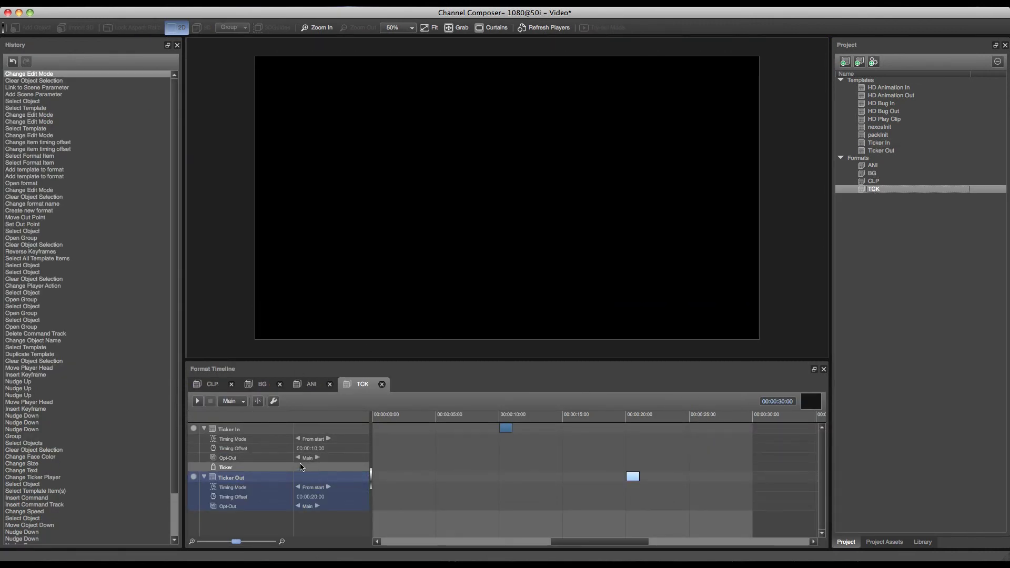
right_click(331, 469)
mouse_move(370, 492)
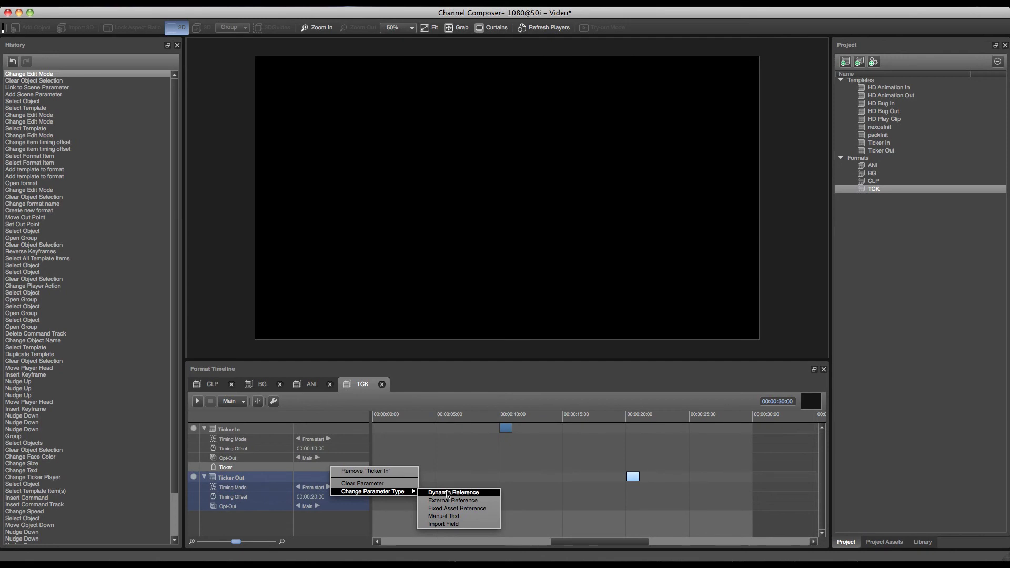
left_click(445, 524)
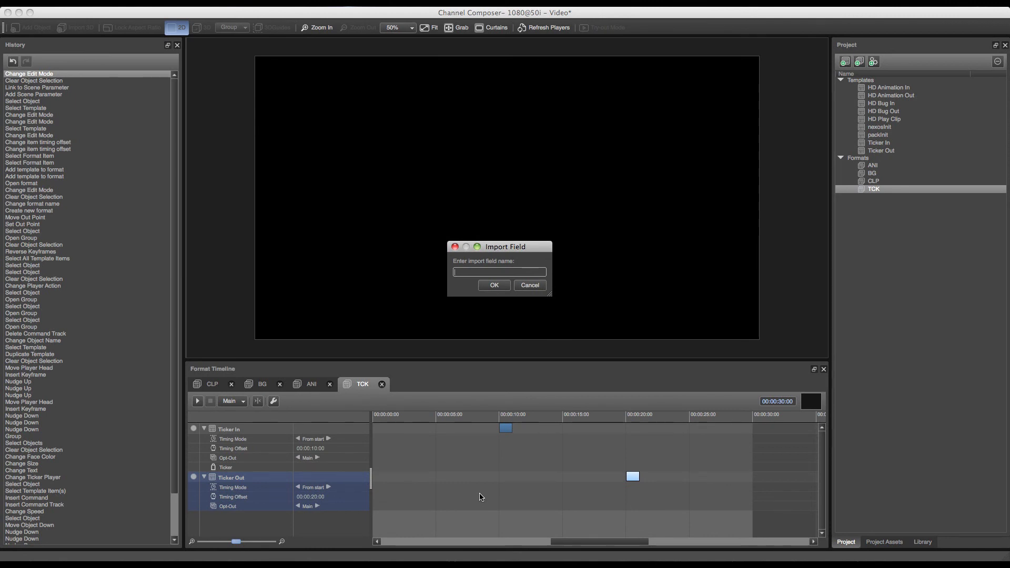
type("TICKER")
key("Return")
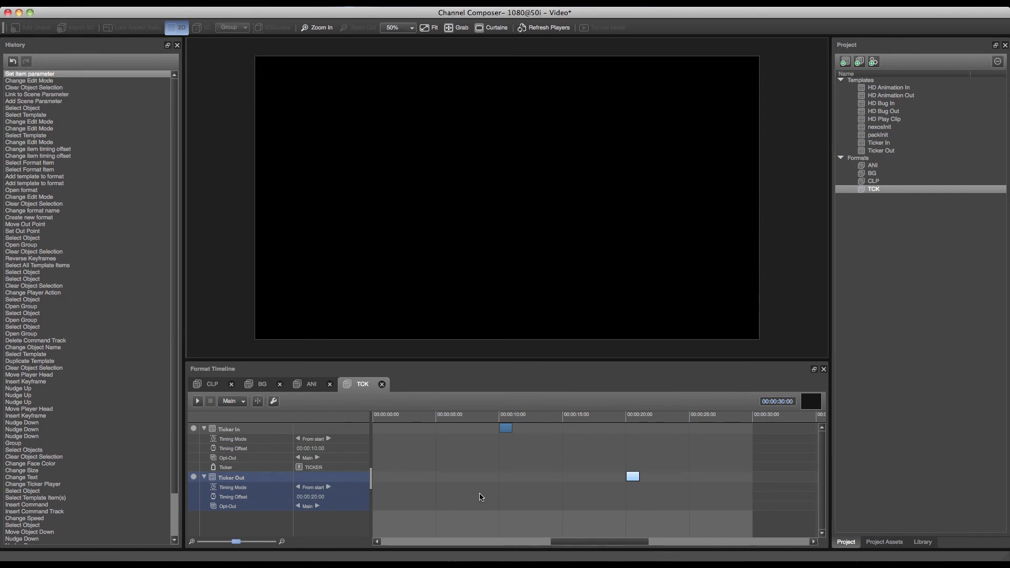